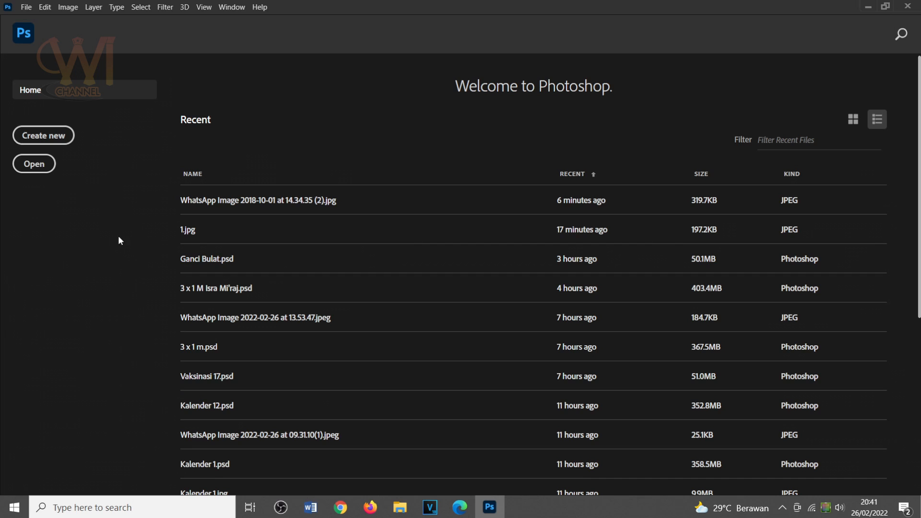
Start a new document measured in centimeters, with both width and height set to 5 cm.
click(26, 7)
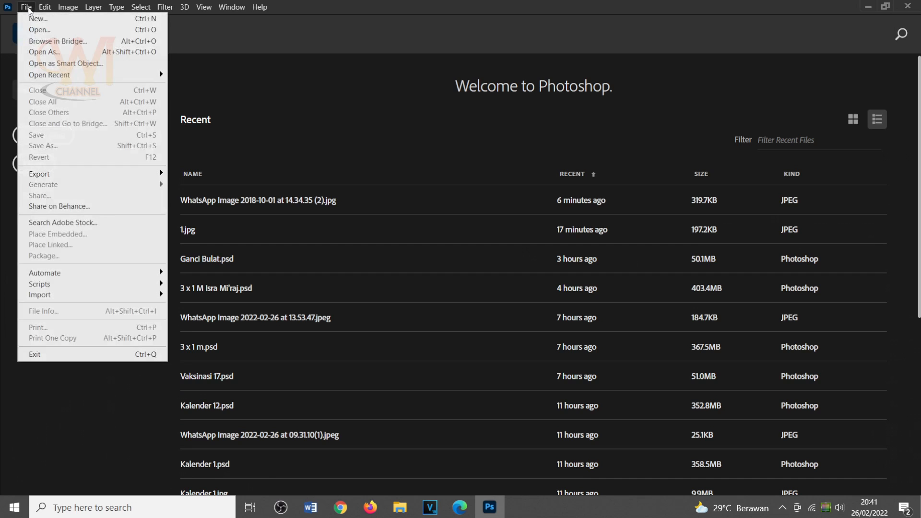
click(50, 21)
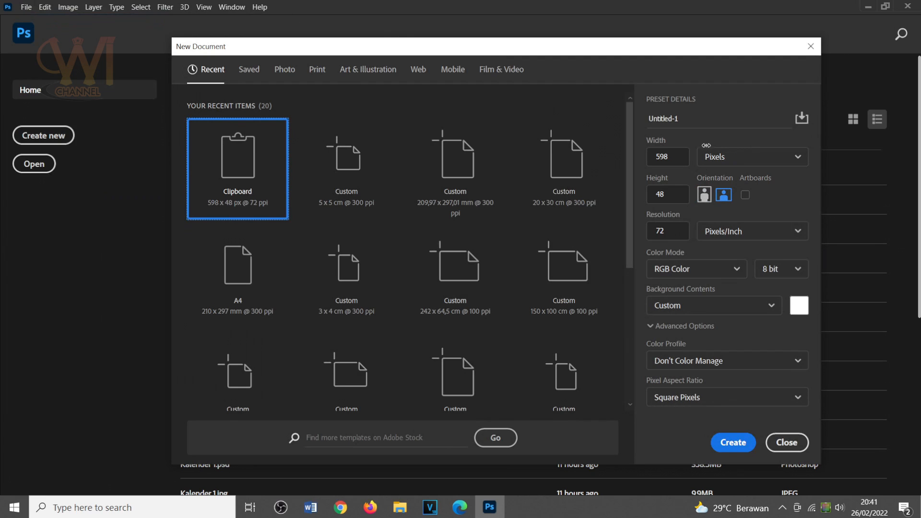
click(779, 163)
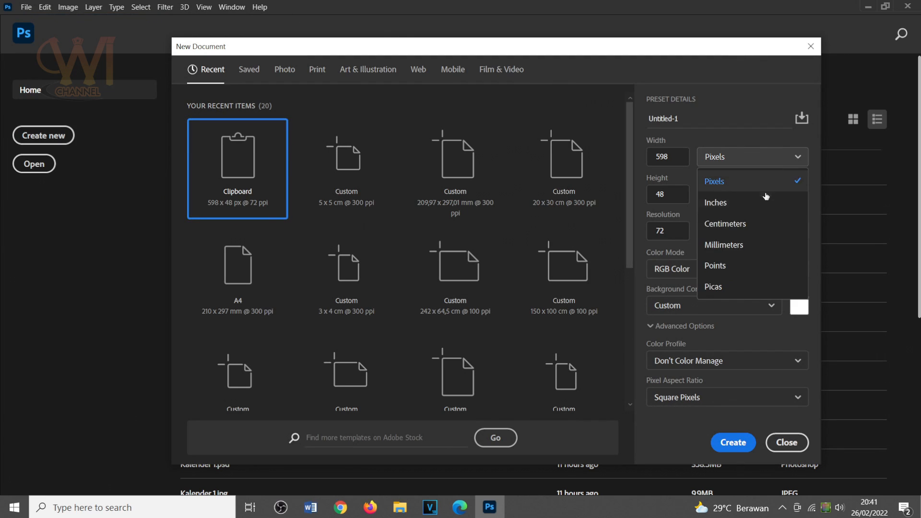
click(761, 223)
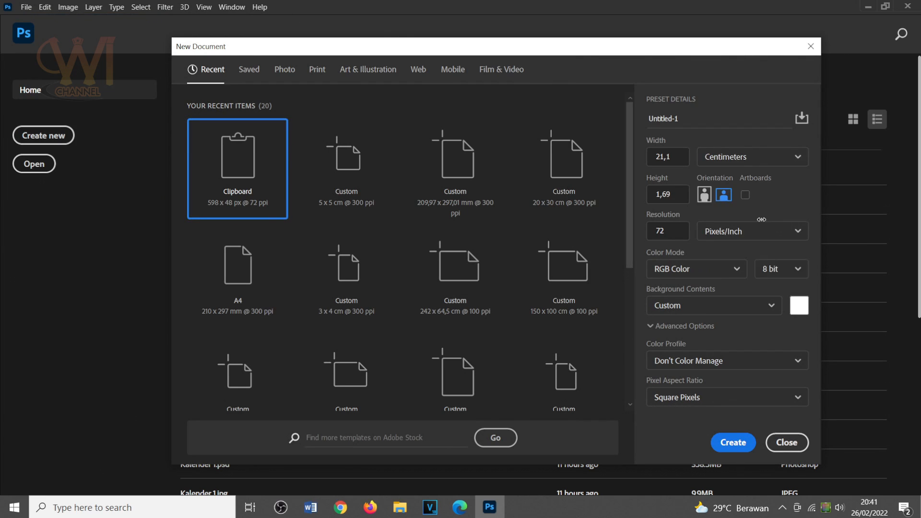
double_click(671, 155)
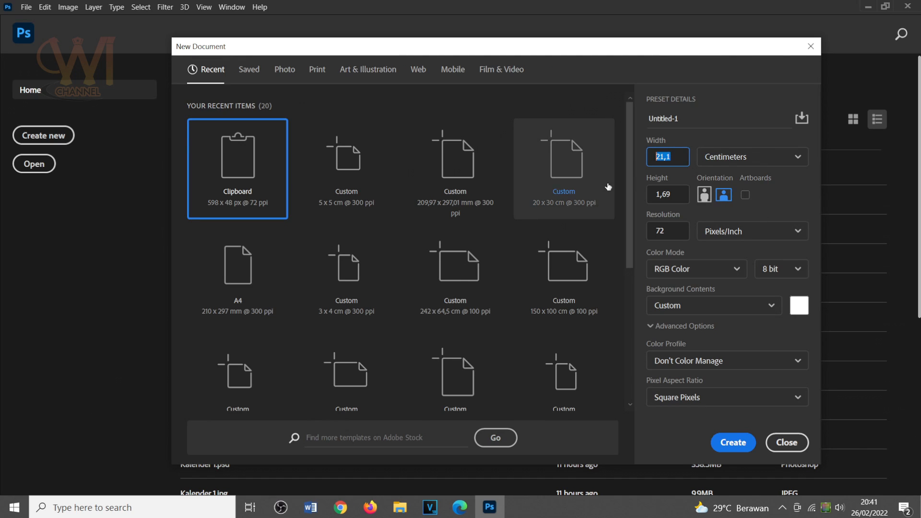
text(5)
double_click(646, 194)
text(5)
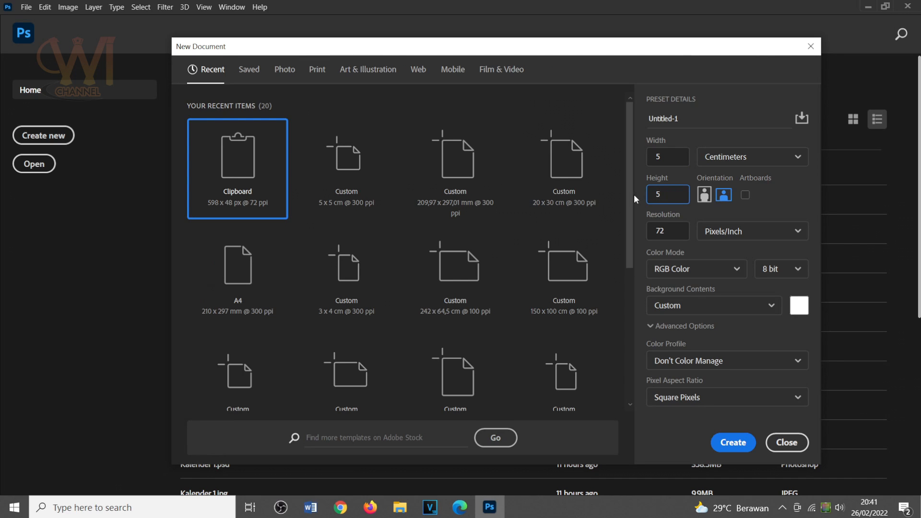
Set the resolution to 300 pixels/inch and the color depth to 16 bit, and create the document.
double_click(668, 233)
text(300)
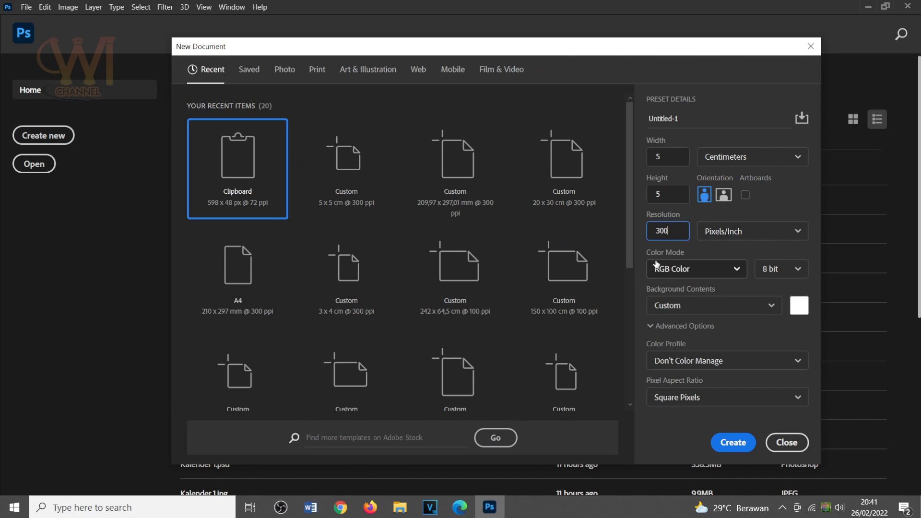
click(789, 271)
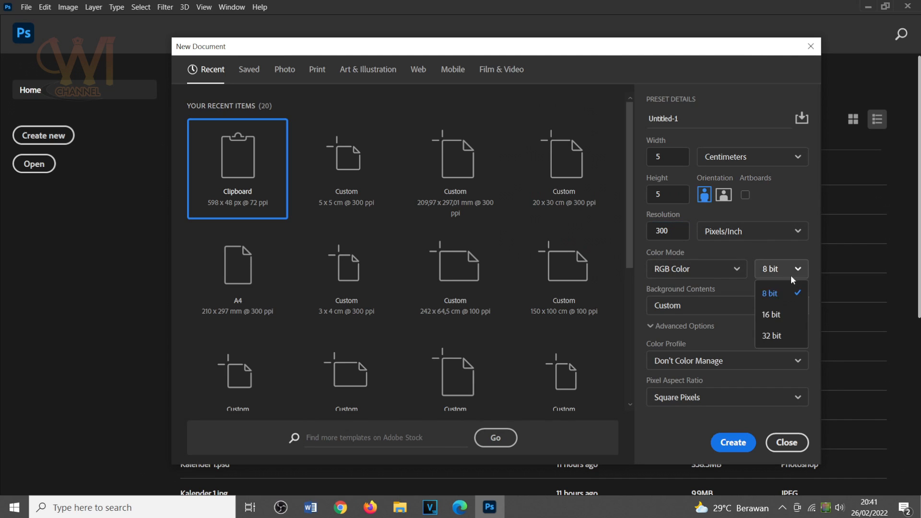
click(778, 316)
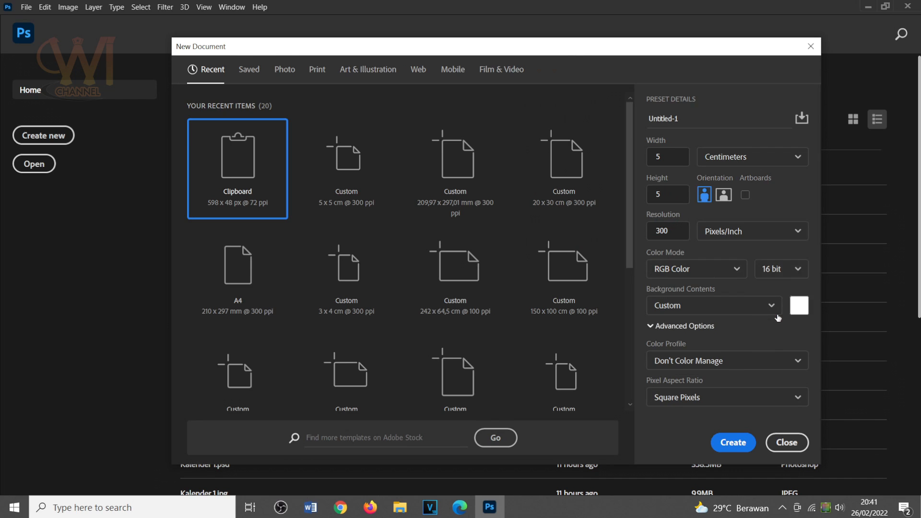
click(733, 443)
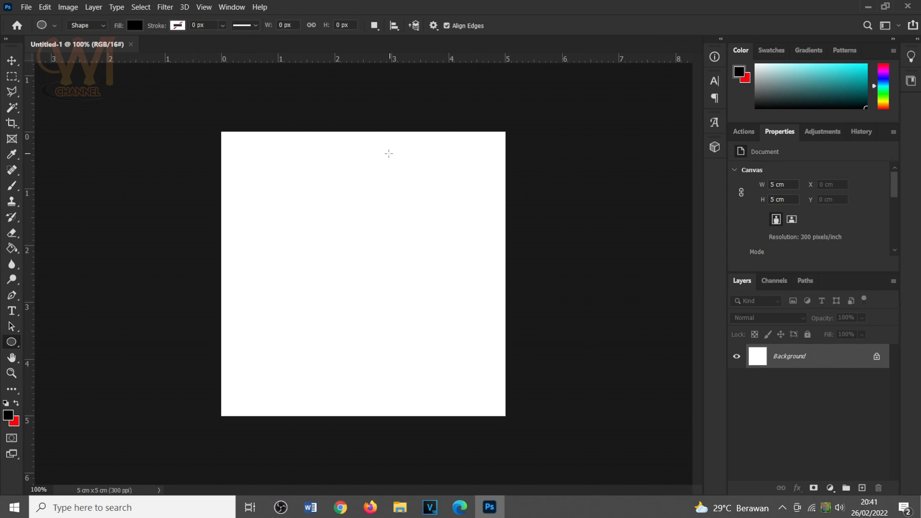
Draw a black circle about 547 px in diameter on the canvas with the Ellipse Tool.
right_click(11, 342)
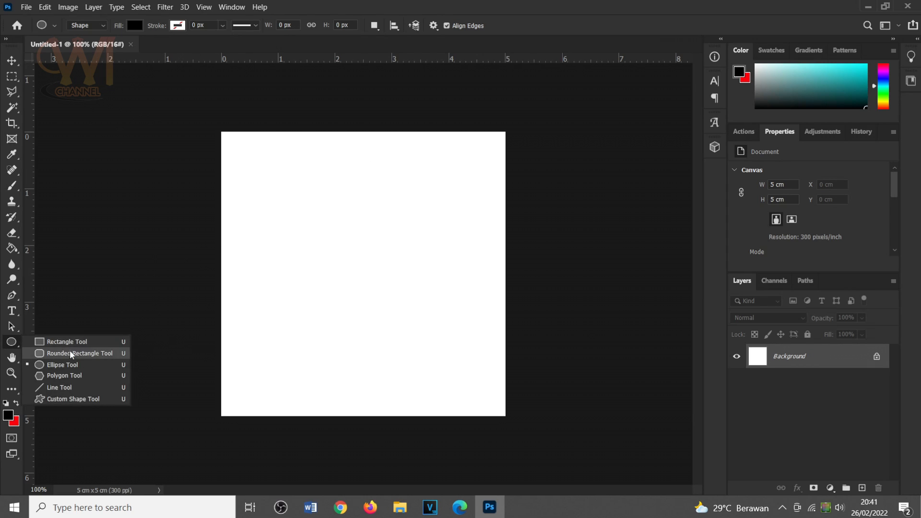
click(79, 367)
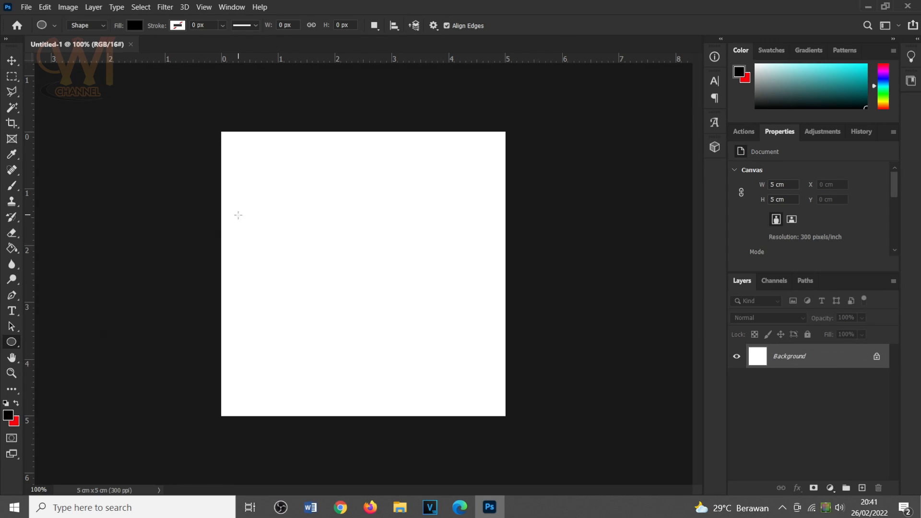
click(8, 416)
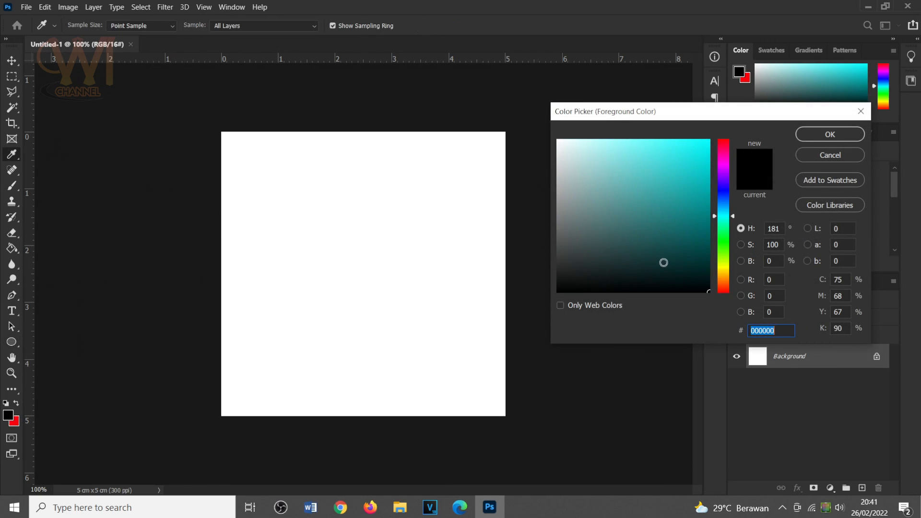
click(826, 135)
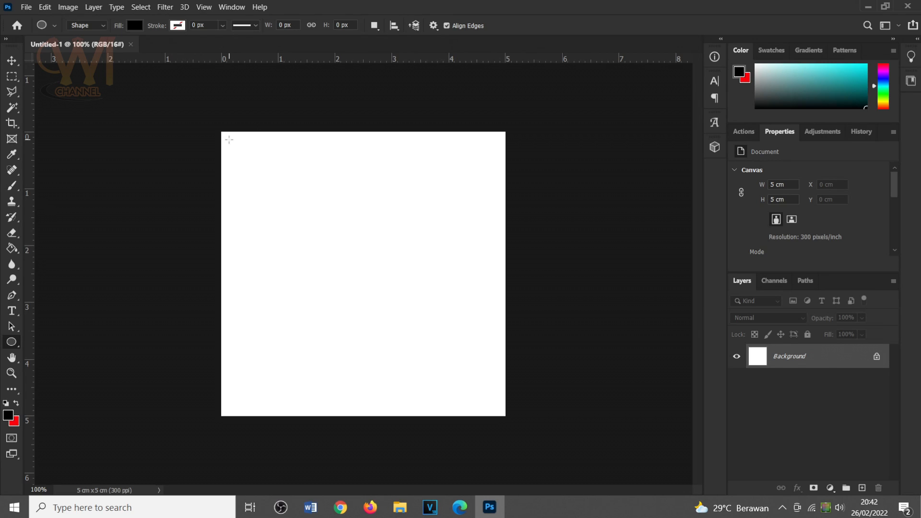
drag(228, 139, 518, 401)
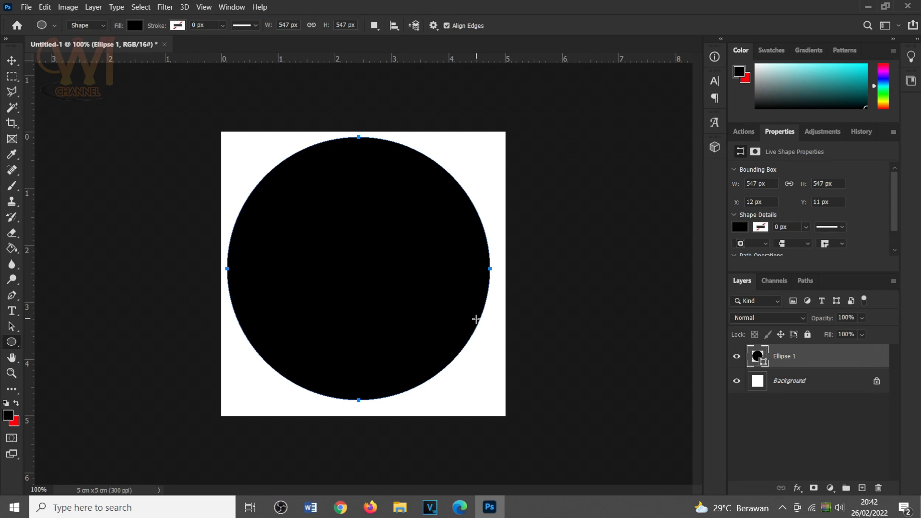
Free-transform the circle to 4 cm in both width and height, and apply the transformation.
key(ctrl+t)
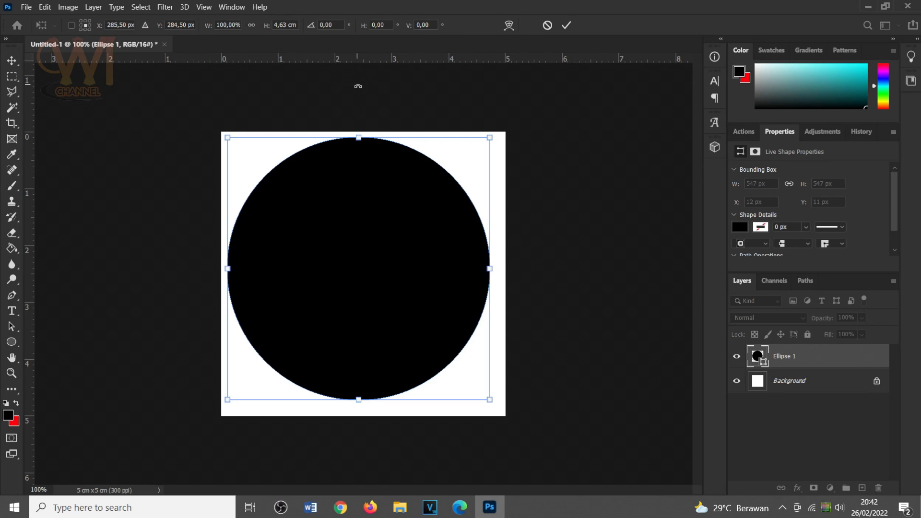
click(252, 25)
double_click(283, 24)
text(4)
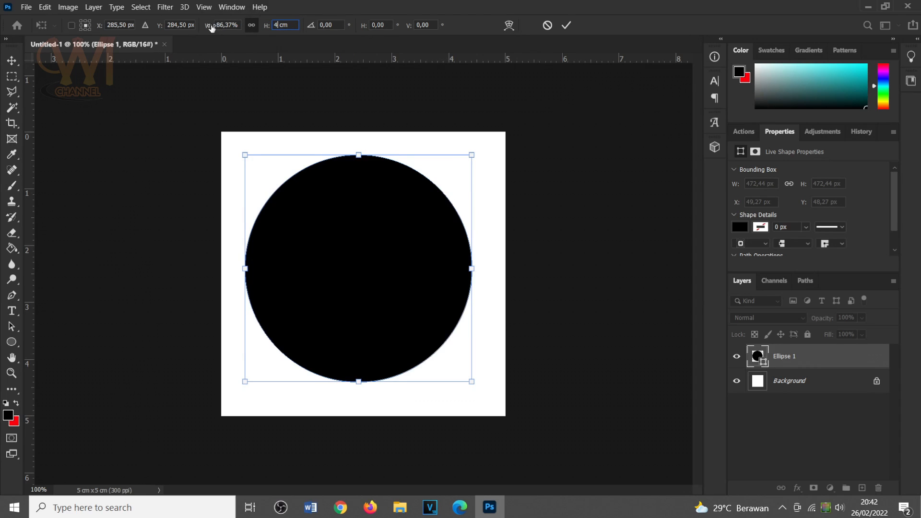
click(287, 25)
click(240, 25)
drag(239, 25, 192, 26)
text(4 cm)
click(568, 27)
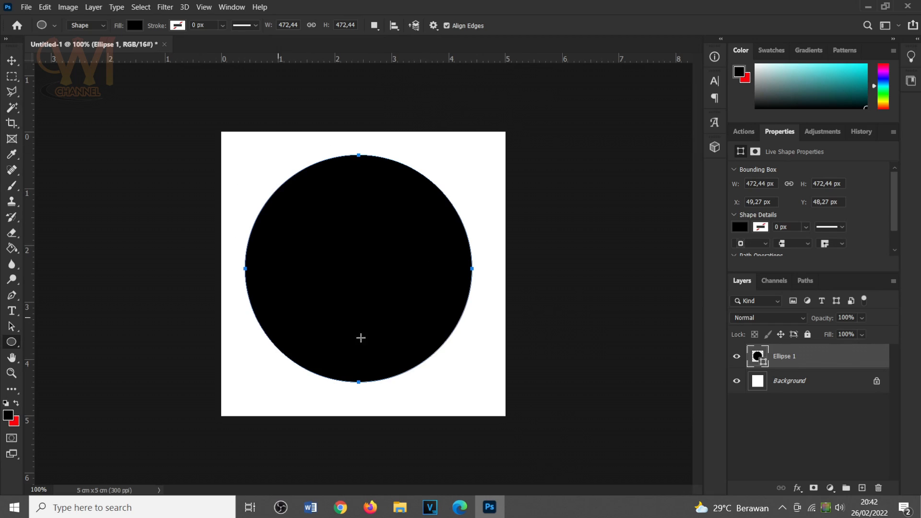
Move the circle to the exact center of the canvas, both horizontally and vertically.
click(13, 60)
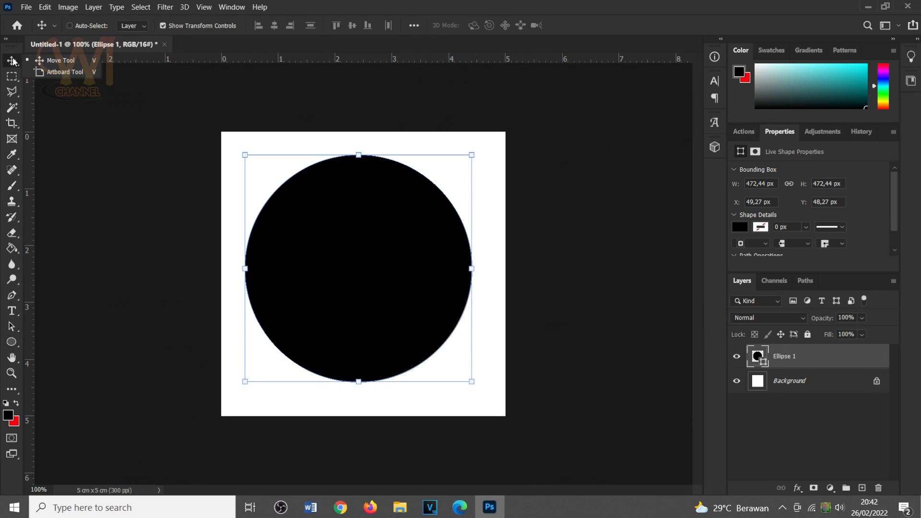
drag(379, 231, 382, 234)
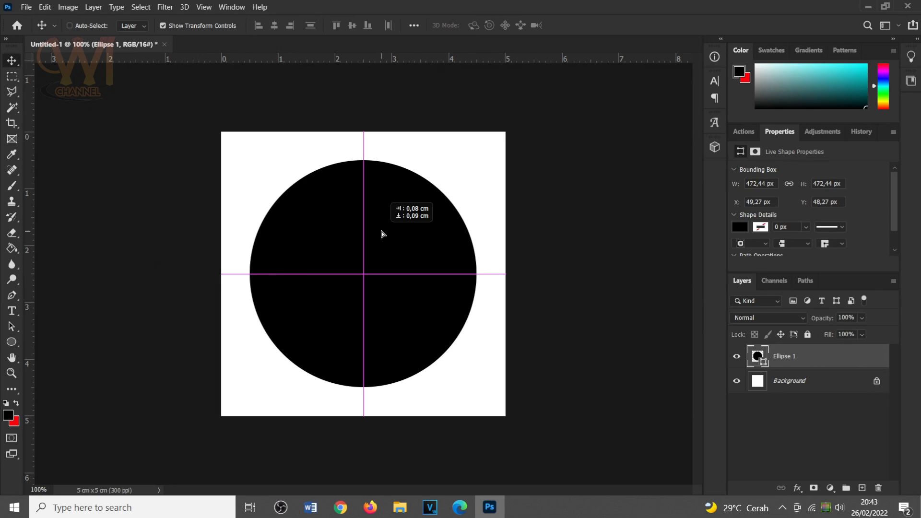
drag(382, 234, 382, 236)
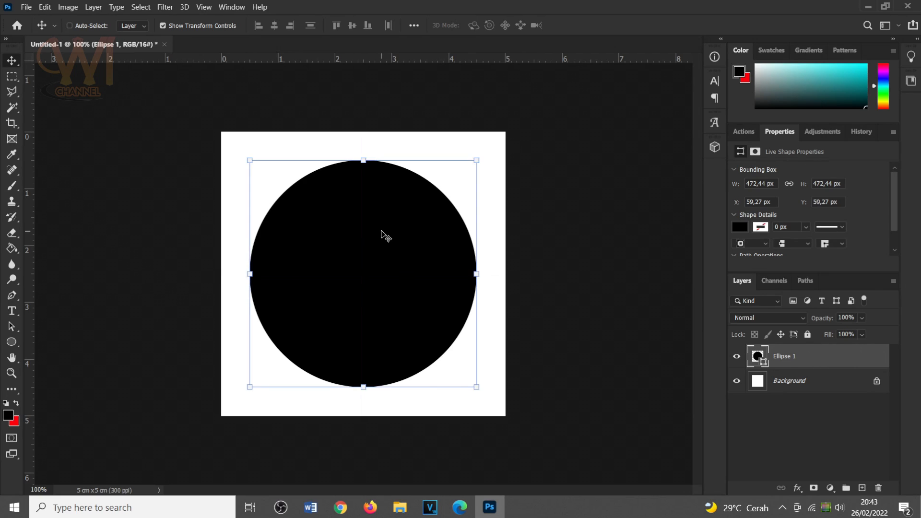
click(204, 7)
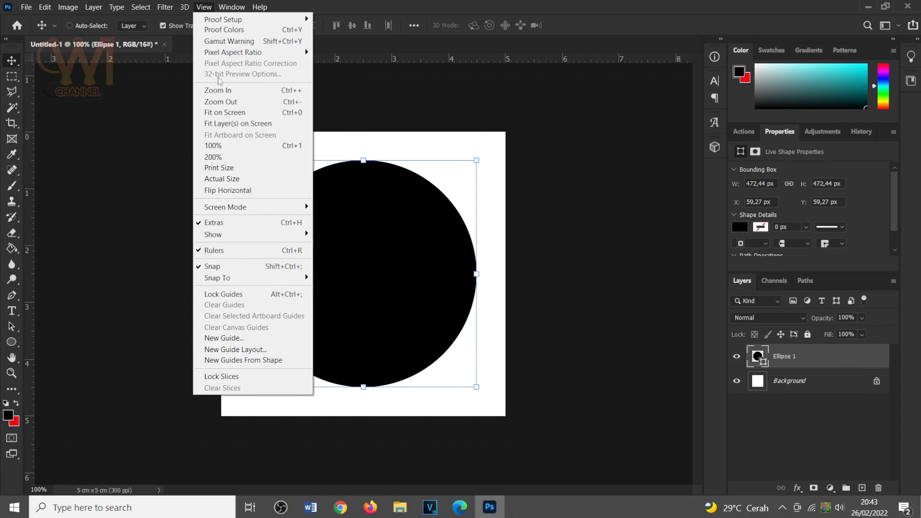
mouse_move(247, 233)
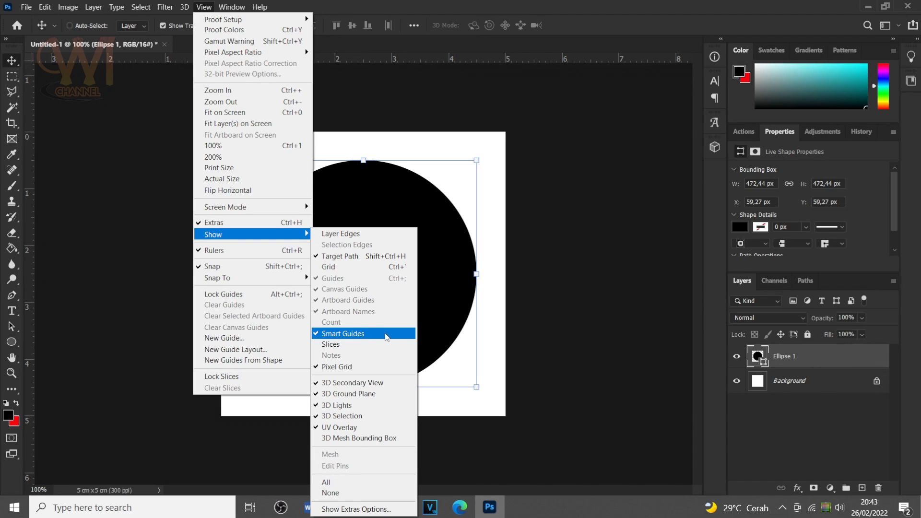
click(468, 331)
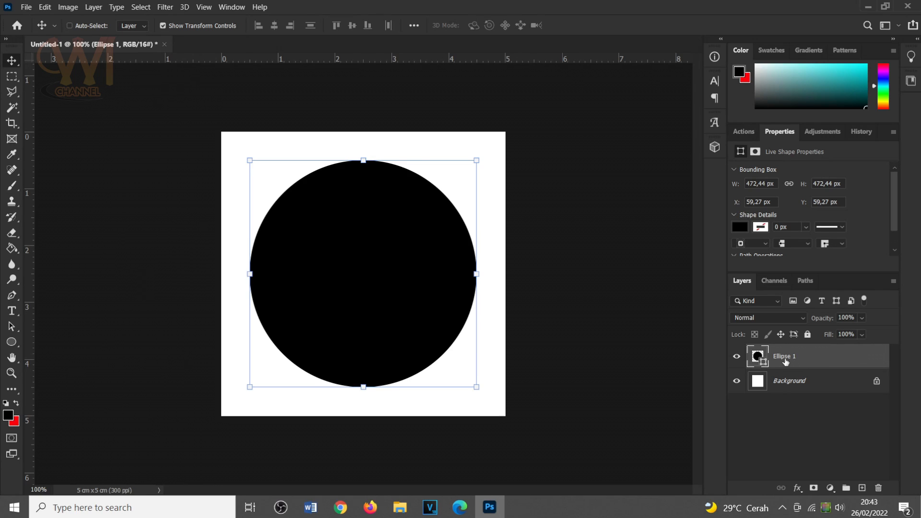
Rename the circle's layer to "Lingkaran" and rasterize it.
double_click(784, 359)
text(Lingkaran)
key(Return)
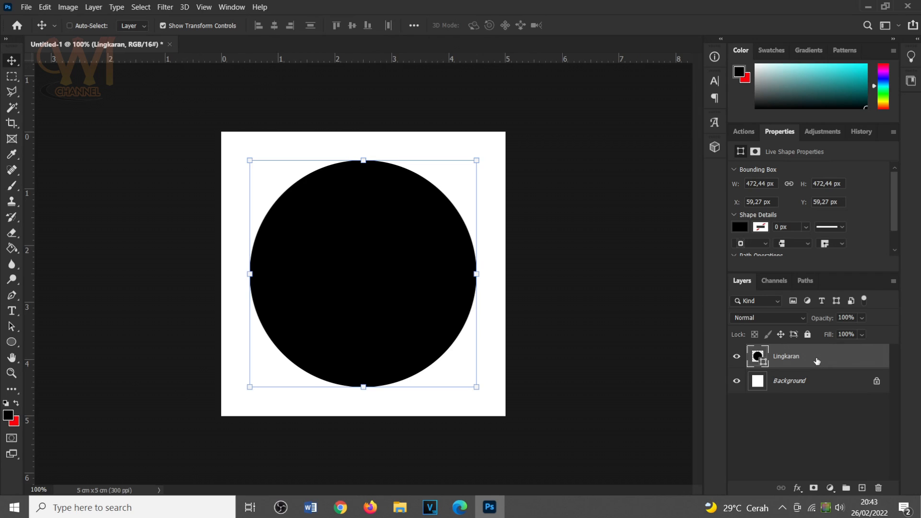
right_click(815, 361)
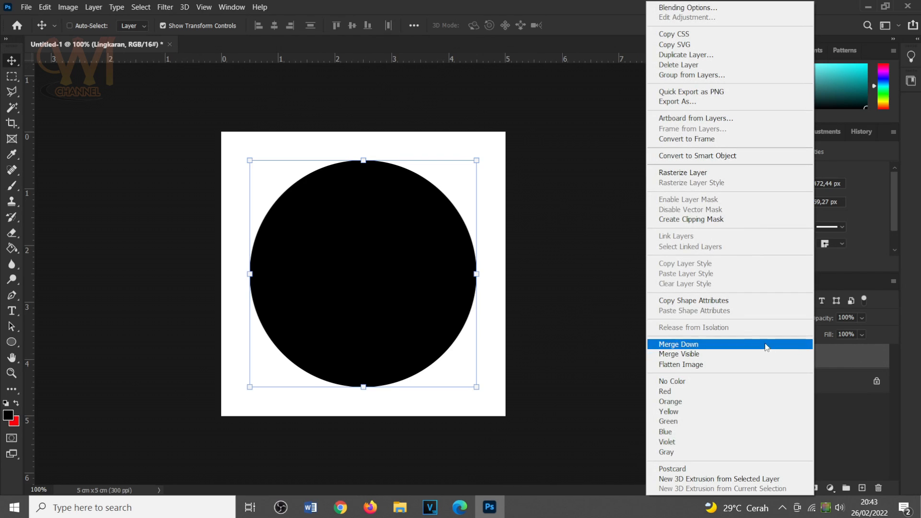
click(672, 177)
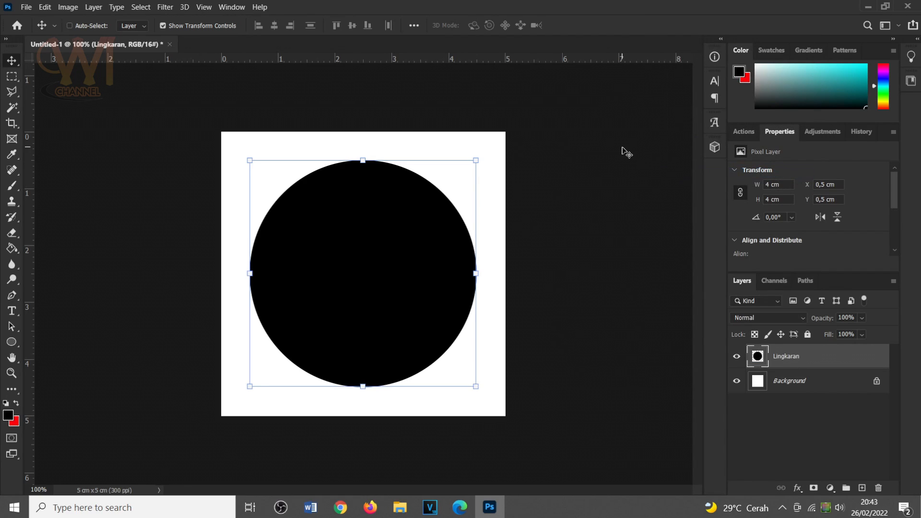
Open "WhatsApp Image 2018-10-01 at 14.34.35 (2).jpg" from the foto kami folder in Photoshop and move the photo into Untitled-1 above the circle.
click(401, 508)
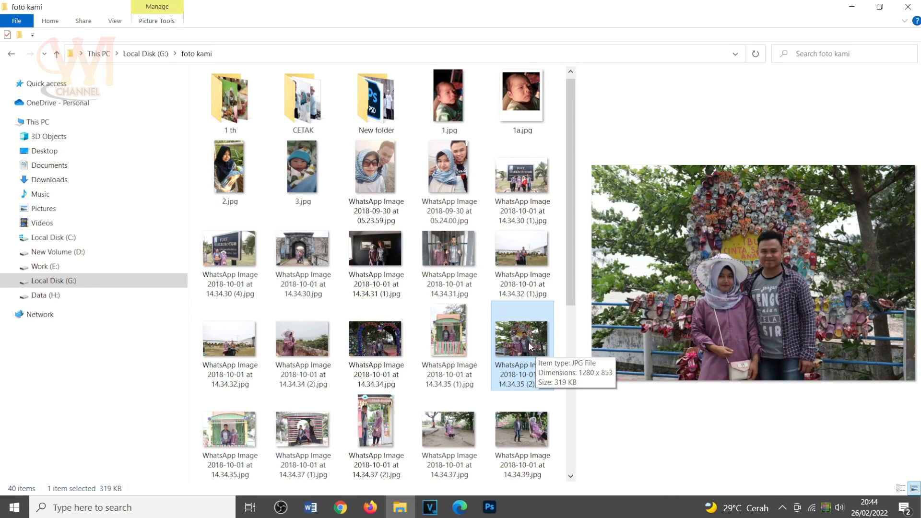
drag(516, 337, 304, 45)
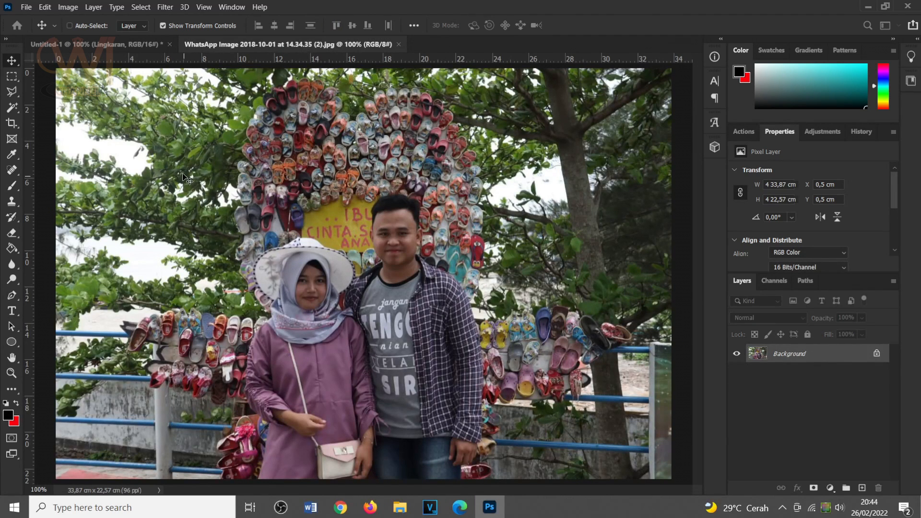
right_click(15, 65)
click(57, 62)
drag(332, 187, 418, 218)
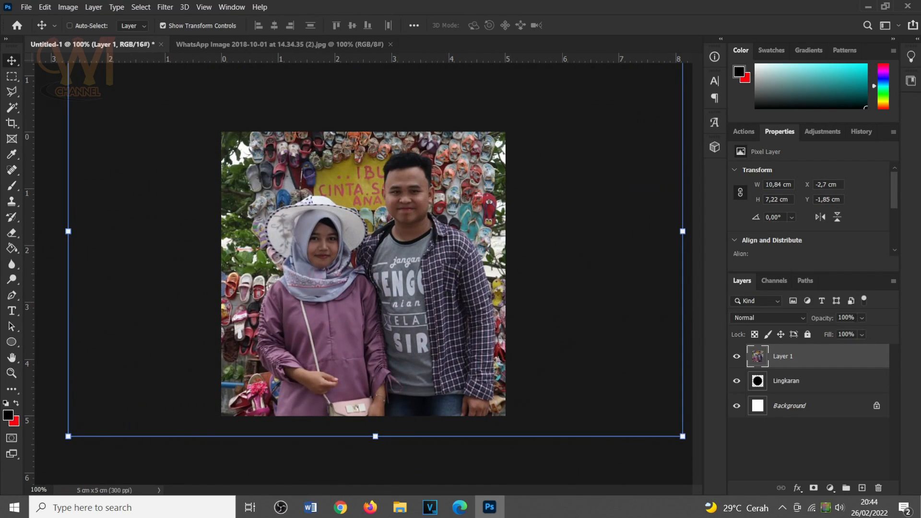
Set the photo layer's opacity to 50% and move the photo so the couple sits over the circle.
click(849, 318)
text(50)
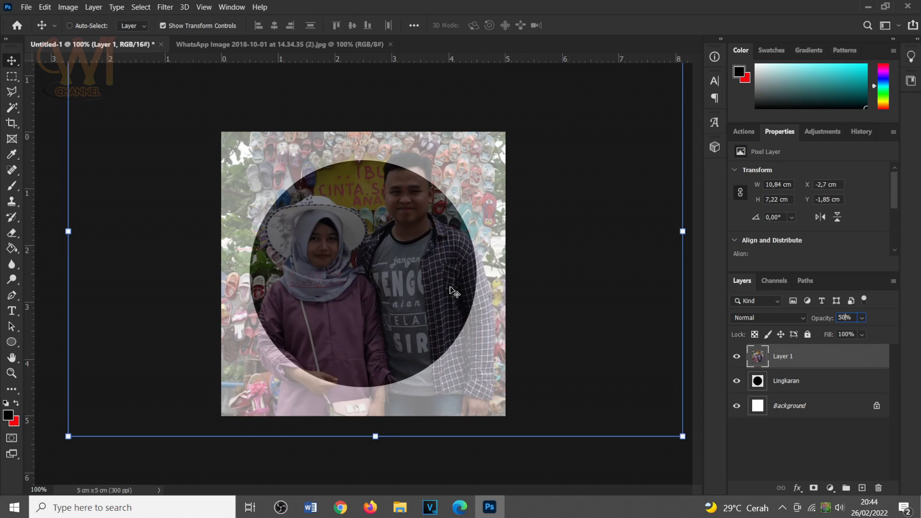
drag(405, 247, 384, 267)
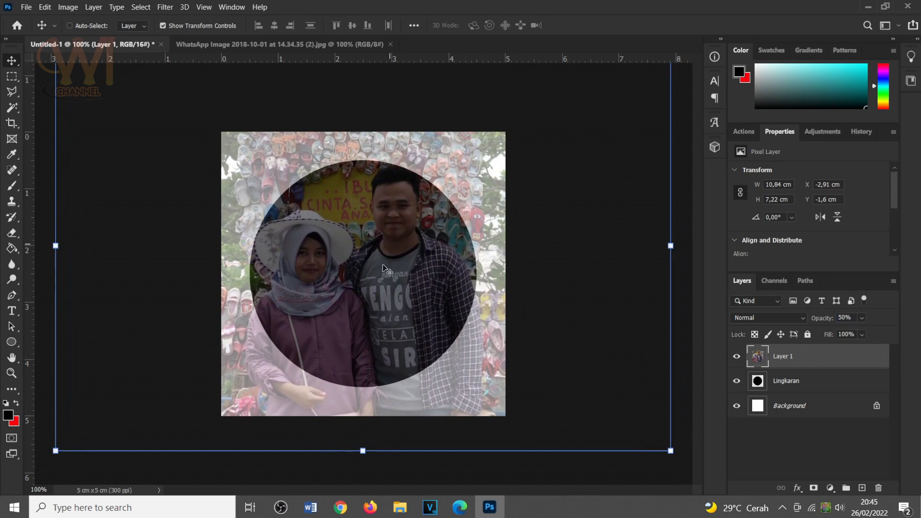
Scale the photo to about 86.4% with the couple fitted inside the circle, and set its layer opacity to 100%.
click(362, 451)
drag(363, 451, 364, 397)
drag(394, 218, 396, 236)
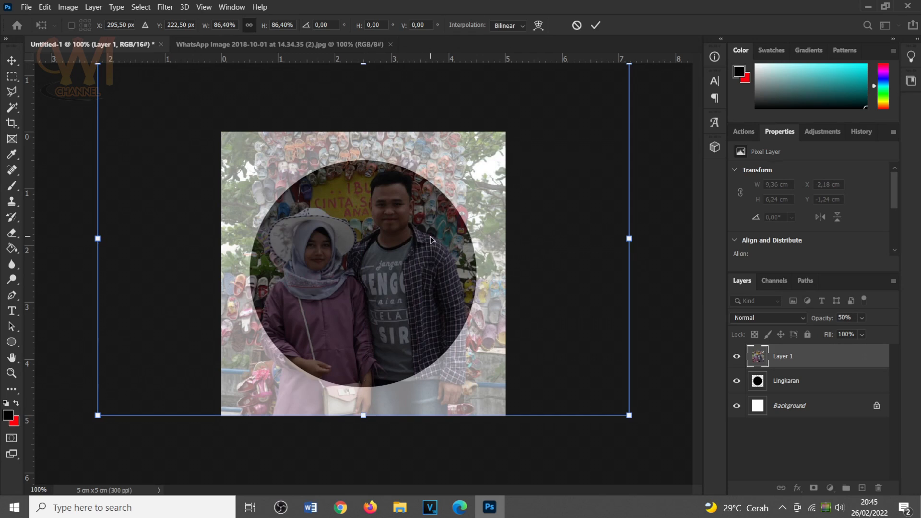
click(597, 27)
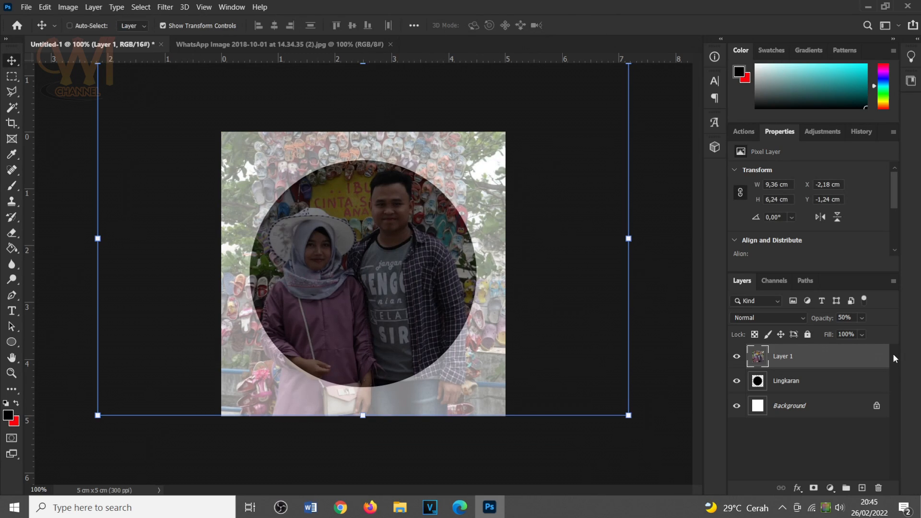
click(845, 319)
text(100)
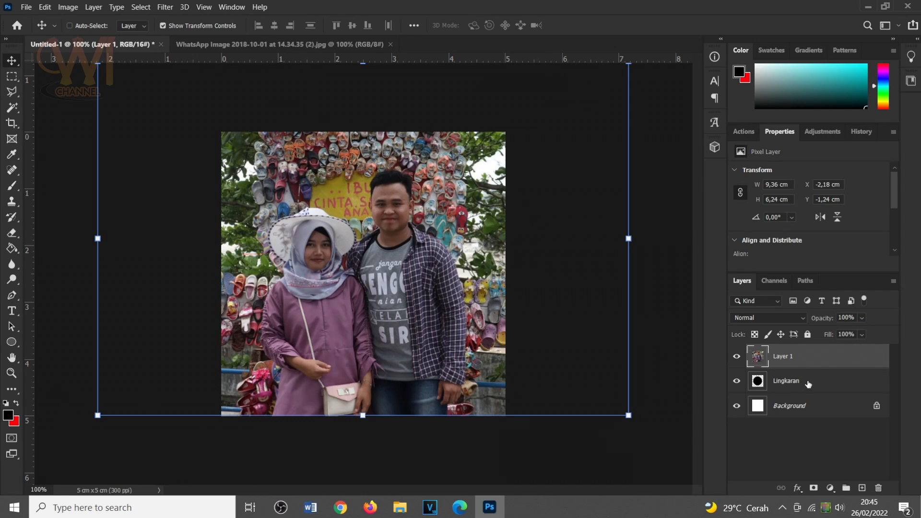
Select the circle on the Lingkaran layer with the Magic Wand, delete everything outside it from the Layer 1 photo, and deselect.
click(811, 383)
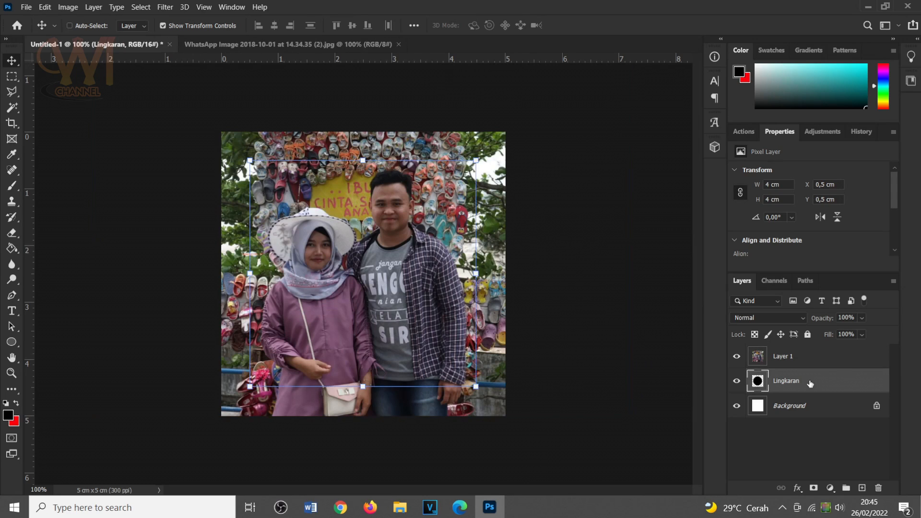
click(10, 107)
click(78, 129)
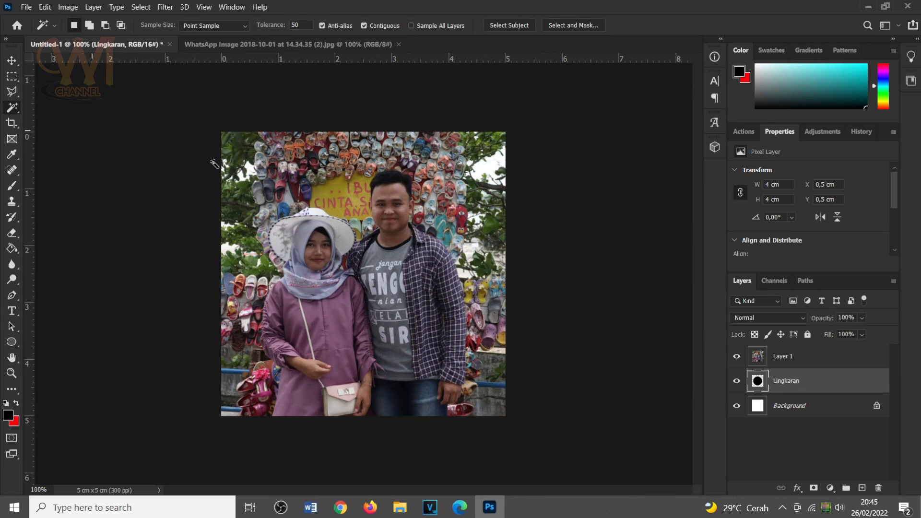
click(365, 247)
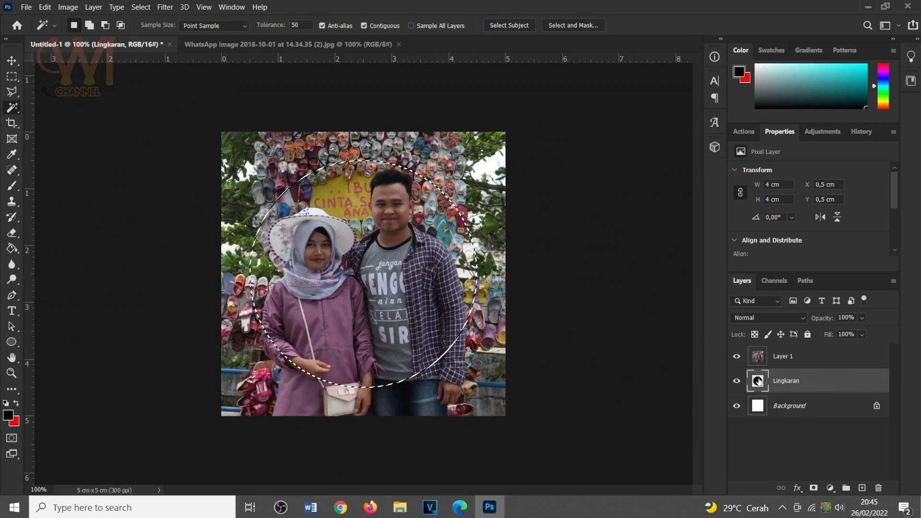
click(819, 361)
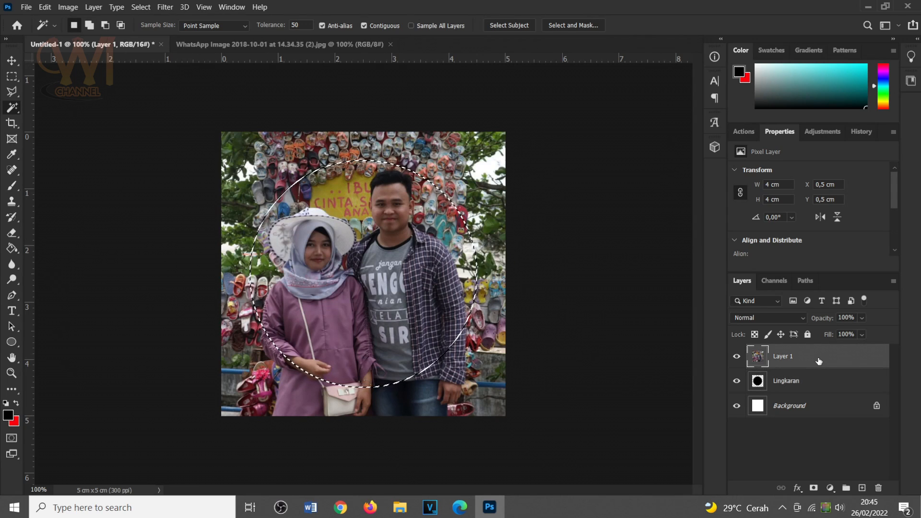
click(151, 10)
click(157, 54)
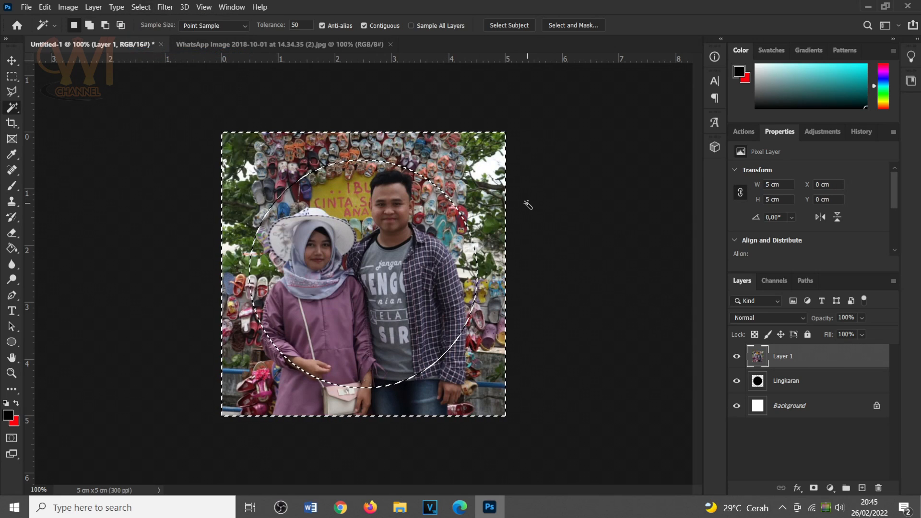
key(Delete)
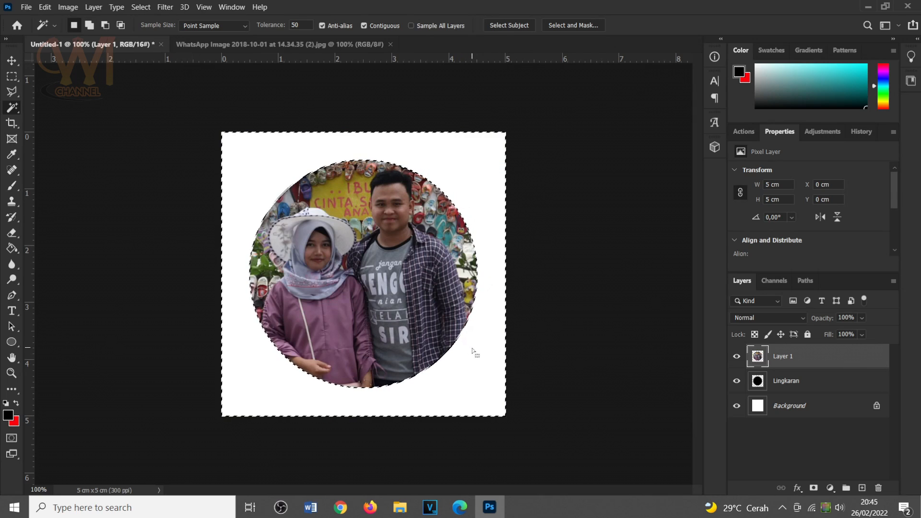
key(ctrl+d)
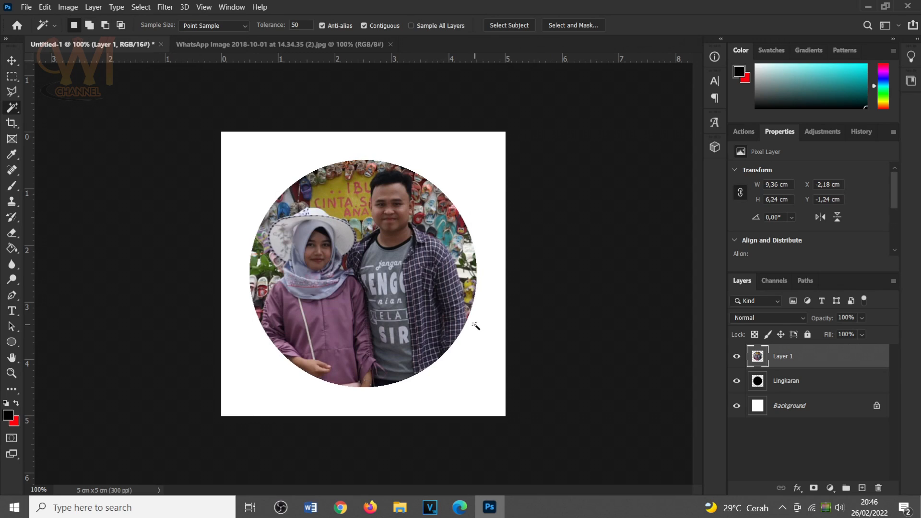
click(12, 61)
drag(309, 172, 309, 213)
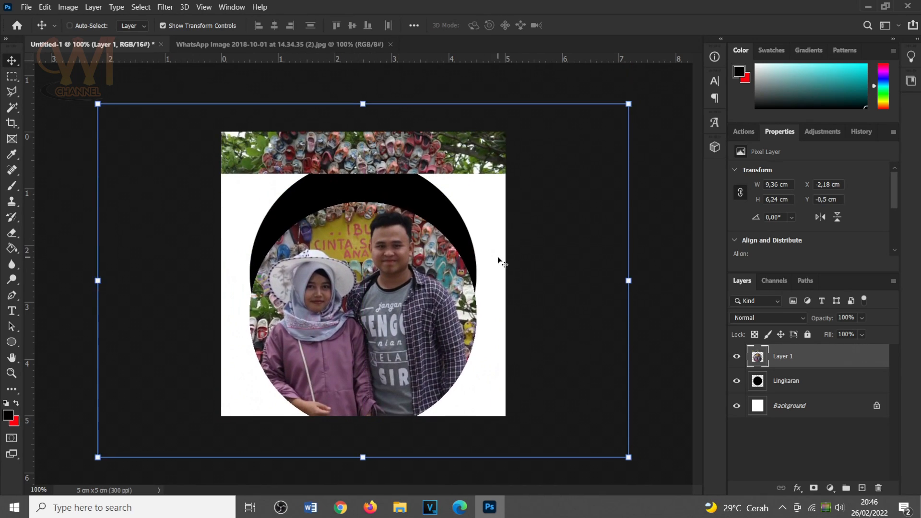
key(ctrl+z)
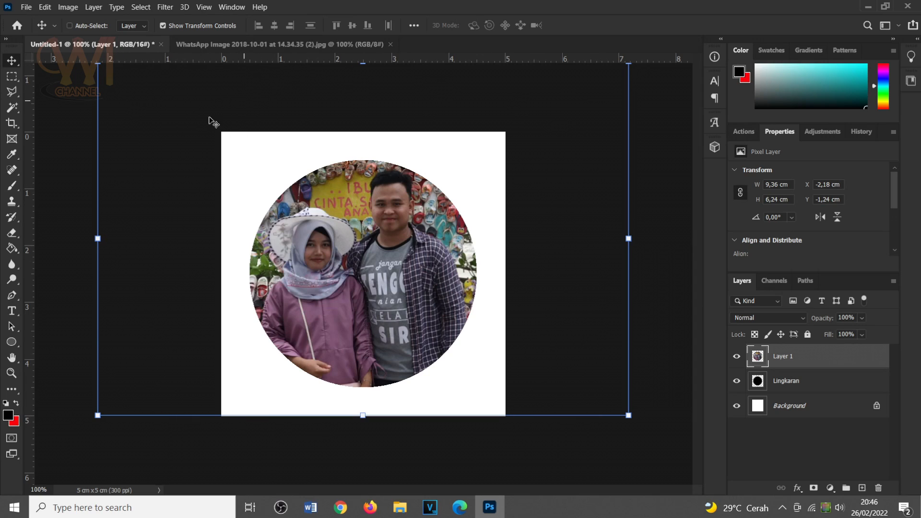
Crop the document at its existing canvas bounds, discarding the Layer 1 pixels that extend beyond the canvas.
click(10, 122)
click(62, 124)
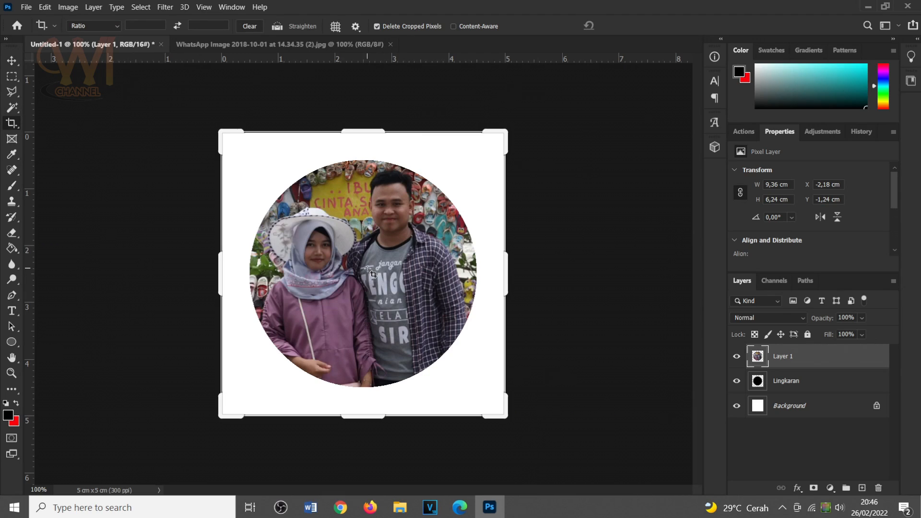
key(Return)
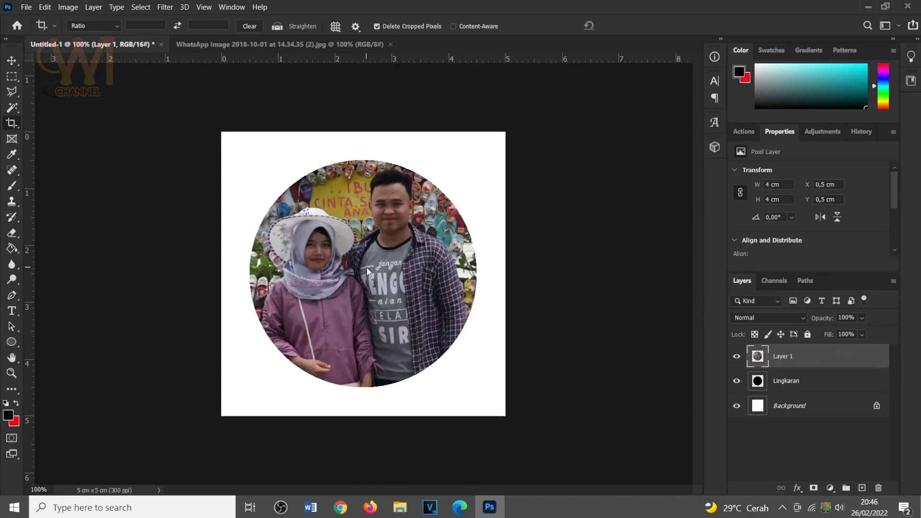
click(17, 60)
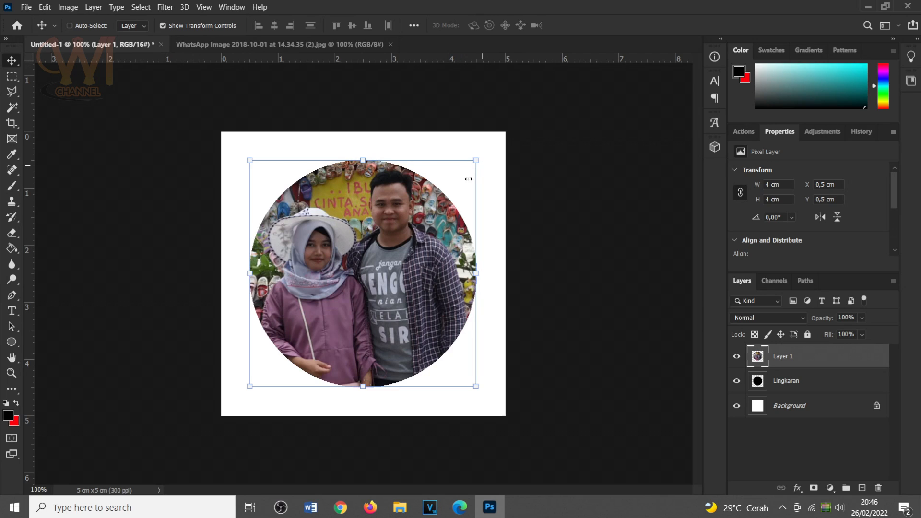
Open "WhatsApp Image 2018-10-01 at 14.34.35.jpg" from the foto kami folder in Photoshop and move the photo into Untitled-1 above Layer 1.
click(400, 507)
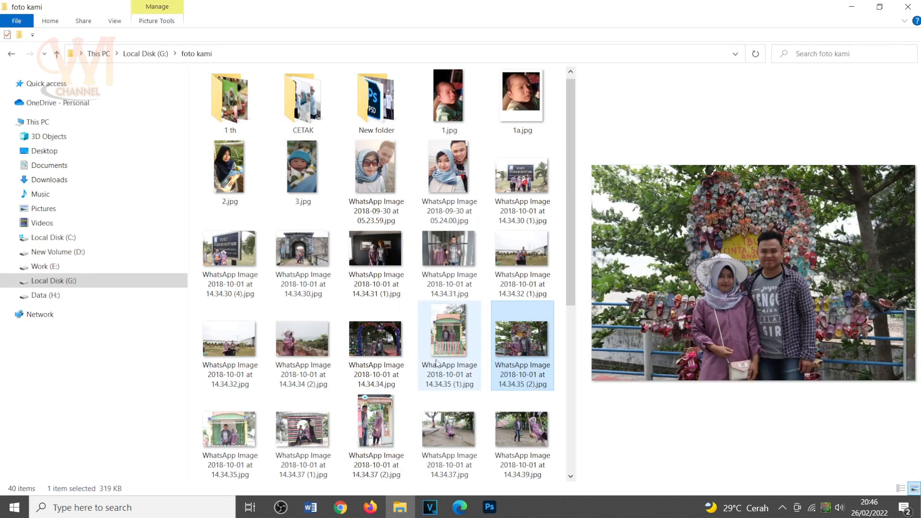
click(228, 435)
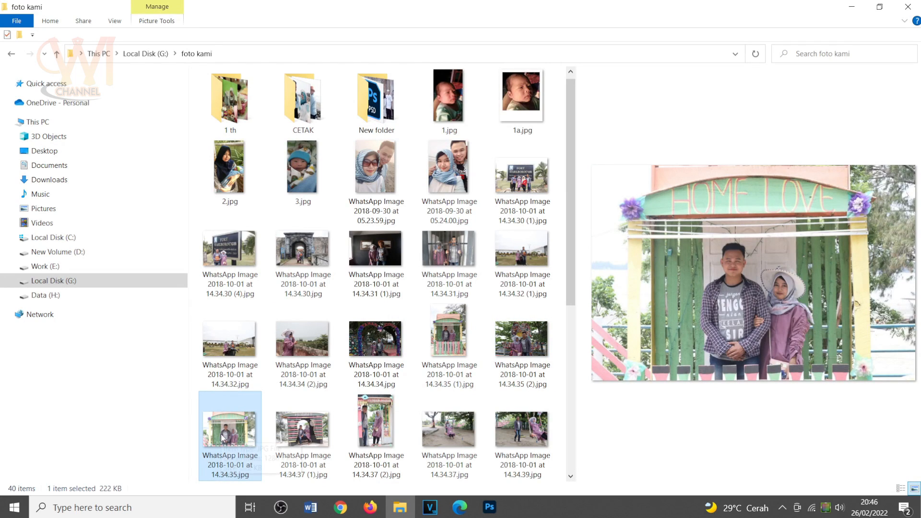
drag(222, 437, 419, 41)
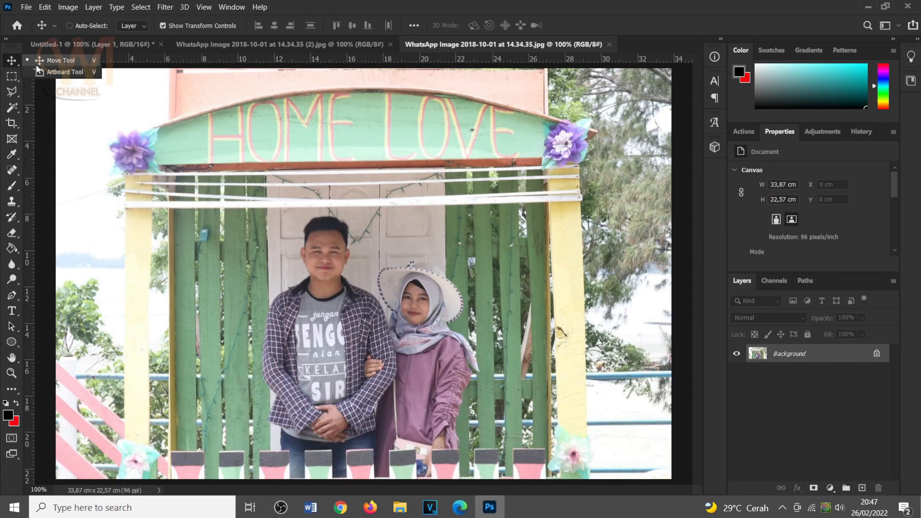
drag(226, 117, 329, 218)
drag(358, 245, 386, 211)
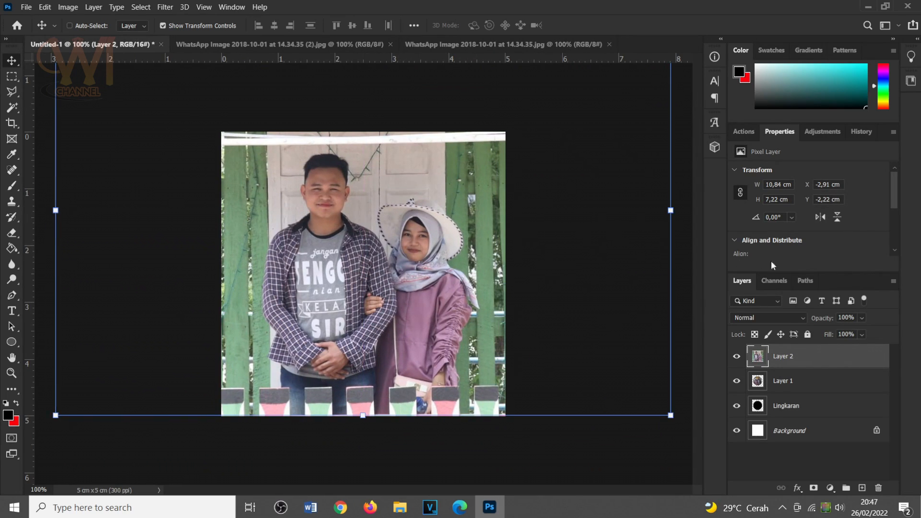
Set the new photo layer's opacity to 50% and hide Layer 1.
drag(850, 318, 796, 318)
text(50)
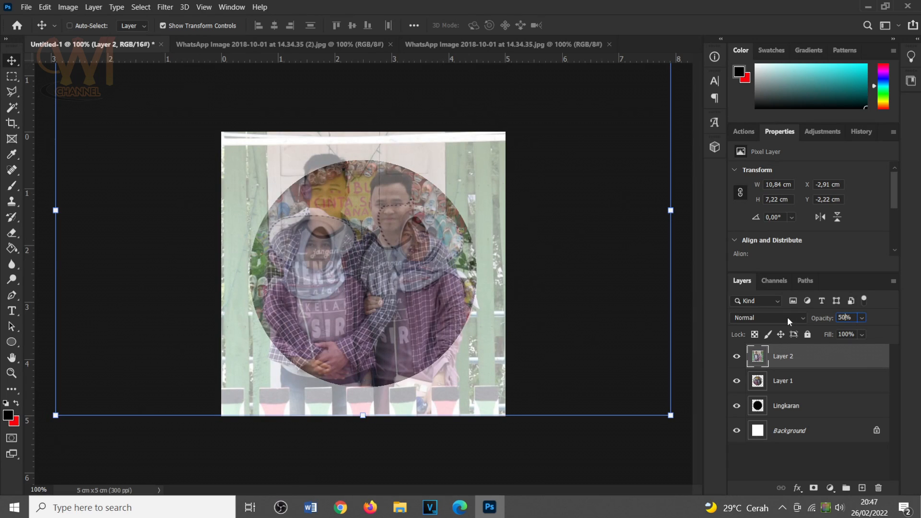
key(Return)
click(803, 387)
click(737, 381)
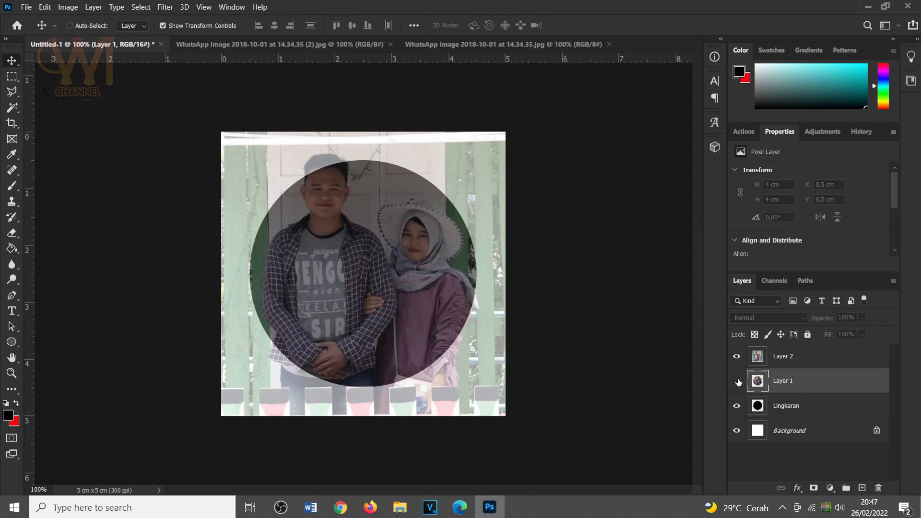
Move the Layer 2 photo and scale it to about 91.9% so the couple sits inside the circle.
click(810, 358)
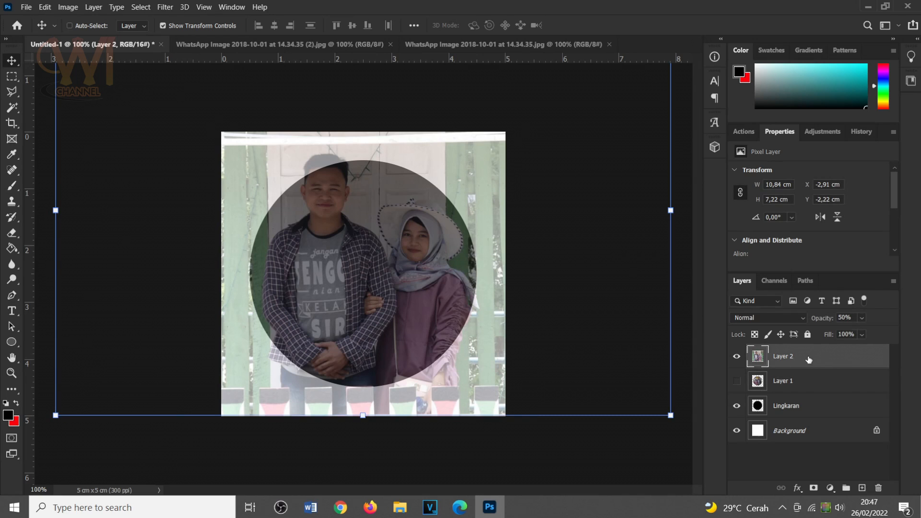
drag(361, 212, 359, 223)
drag(361, 431, 361, 415)
drag(383, 263, 383, 271)
drag(364, 421, 365, 403)
drag(389, 274, 384, 277)
drag(383, 276, 389, 276)
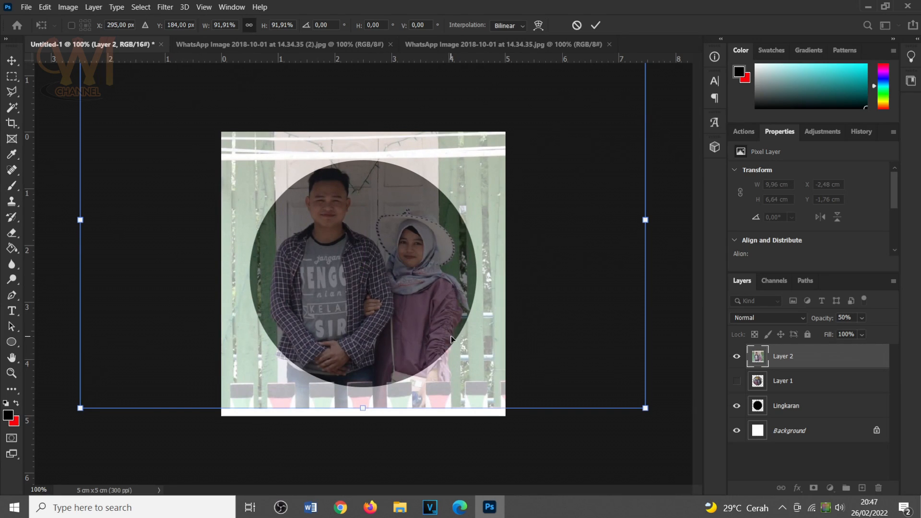
Nudge the photo down to a Y position of 192 px, apply the transform, and set Layer 2's opacity to 100%.
key(Down)
key(Down)
key(Down)
key(Down)
key(Down)
key(Down)
key(Down)
key(Down)
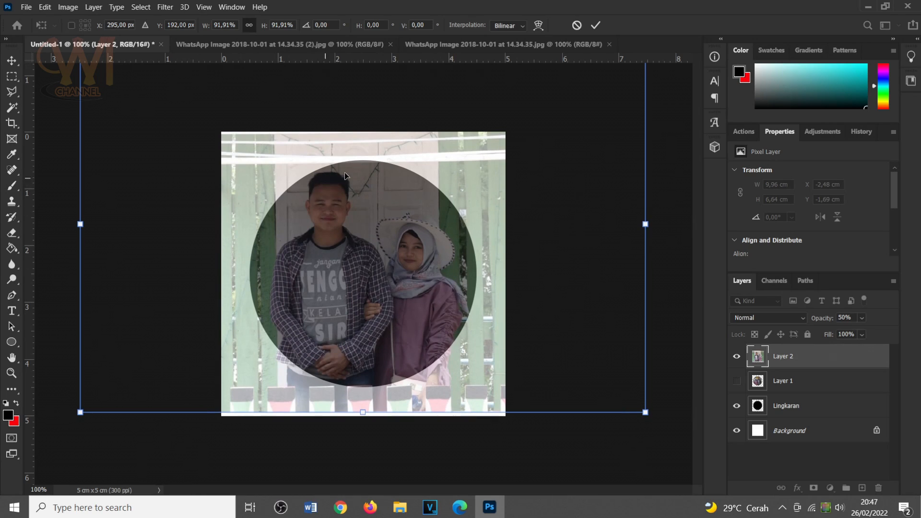
click(596, 27)
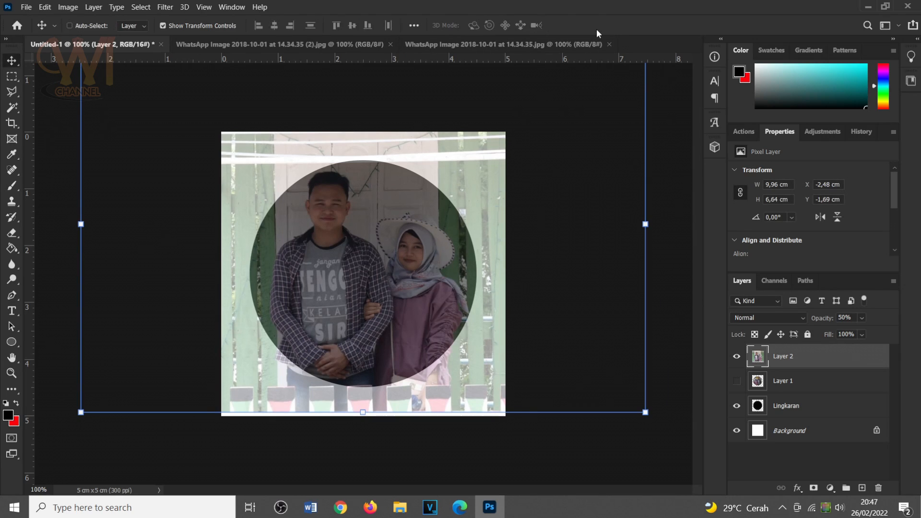
drag(844, 317, 818, 319)
text(100)
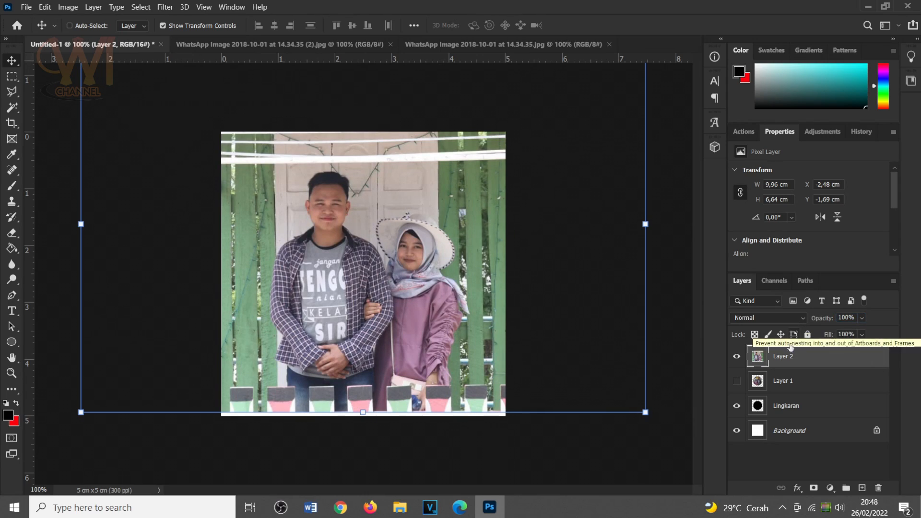
Select the Lingkaran circle with the Magic Wand, delete everything outside it from the Layer 2 photo, and deselect.
click(816, 411)
click(12, 108)
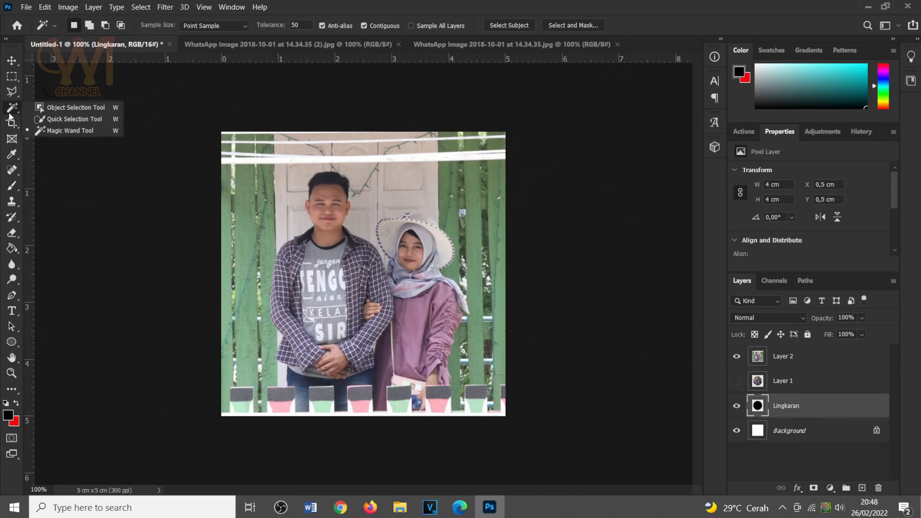
click(70, 130)
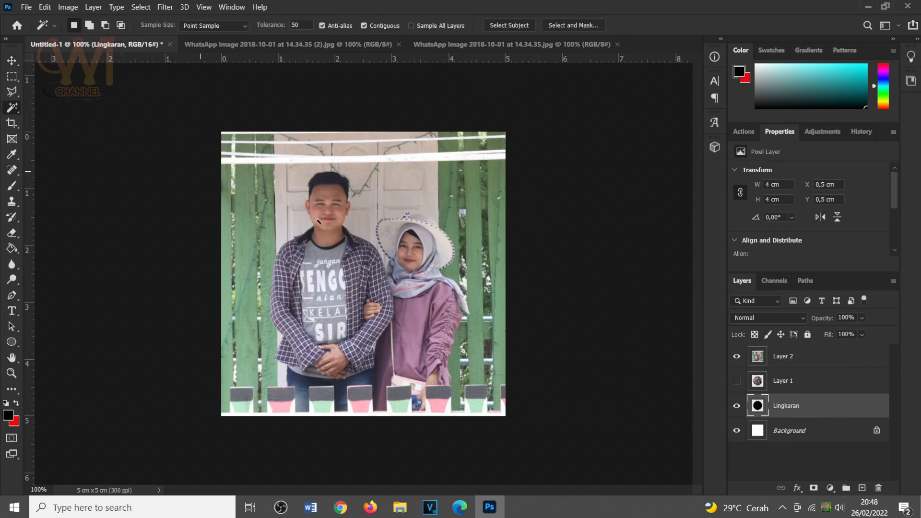
click(359, 254)
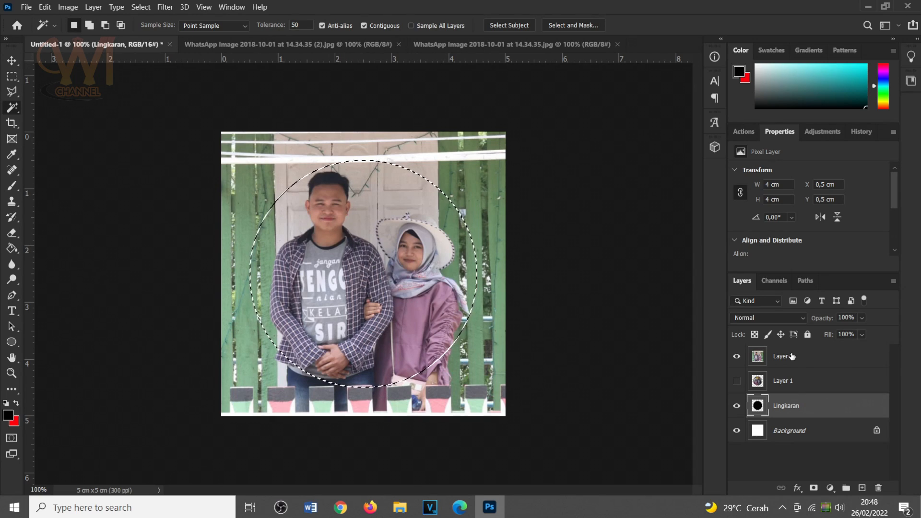
click(817, 363)
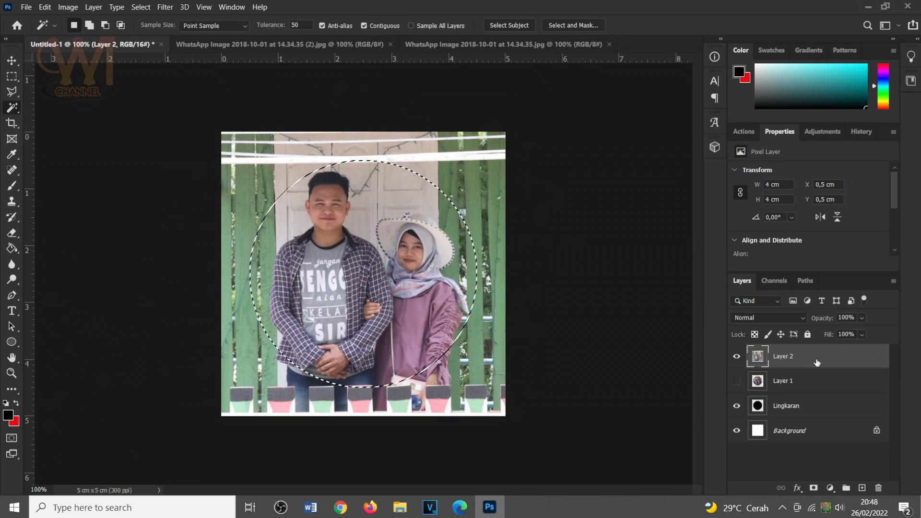
click(140, 6)
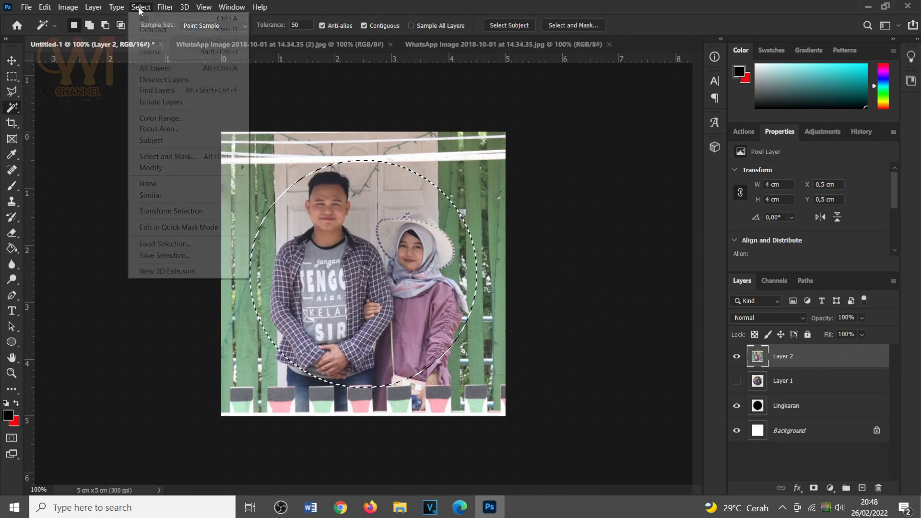
click(154, 53)
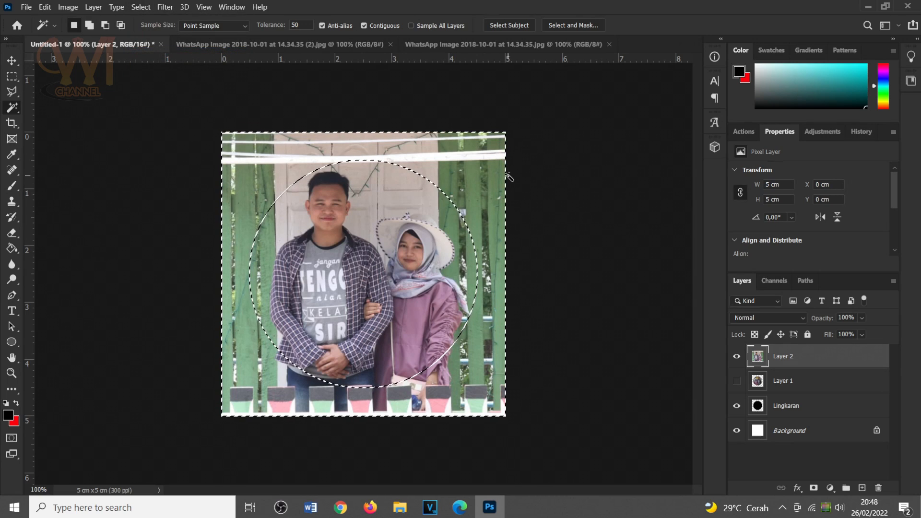
key(Delete)
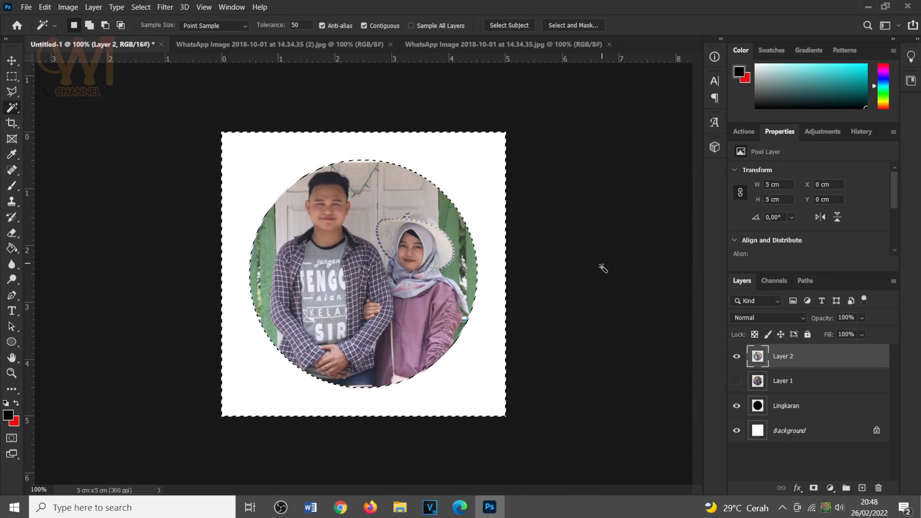
key(ctrl+d)
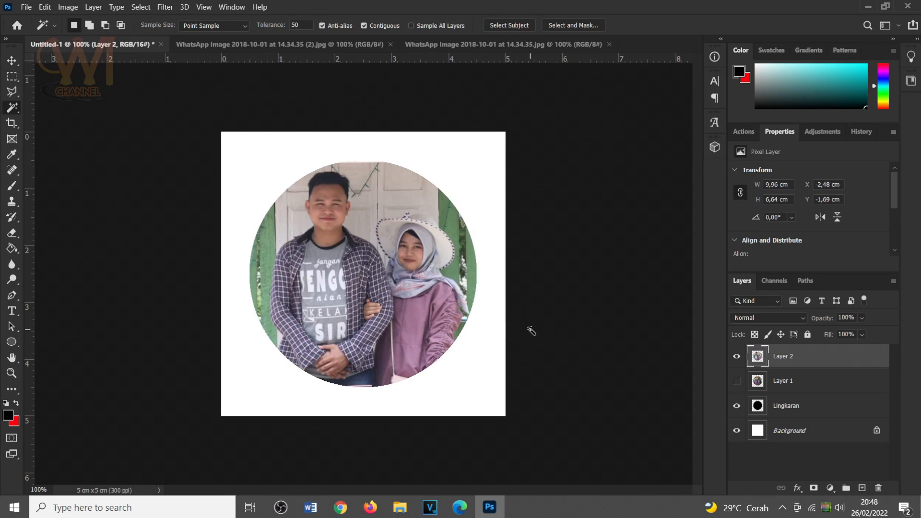
Crop the document at its existing canvas bounds, discarding the Layer 2 pixels that extend beyond the canvas.
click(12, 61)
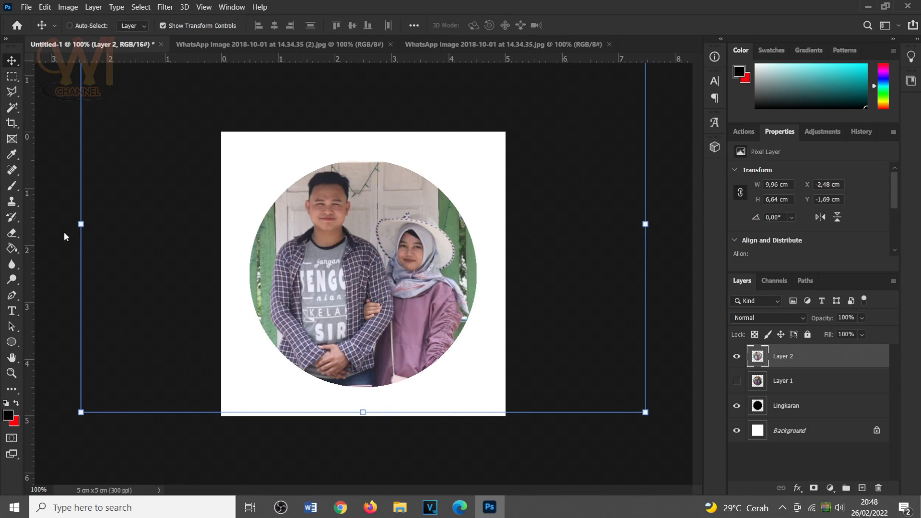
click(12, 124)
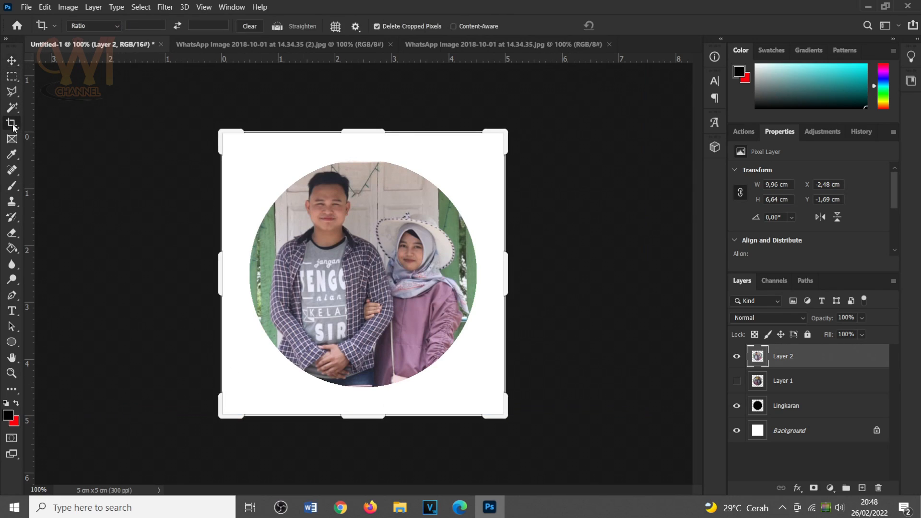
double_click(371, 267)
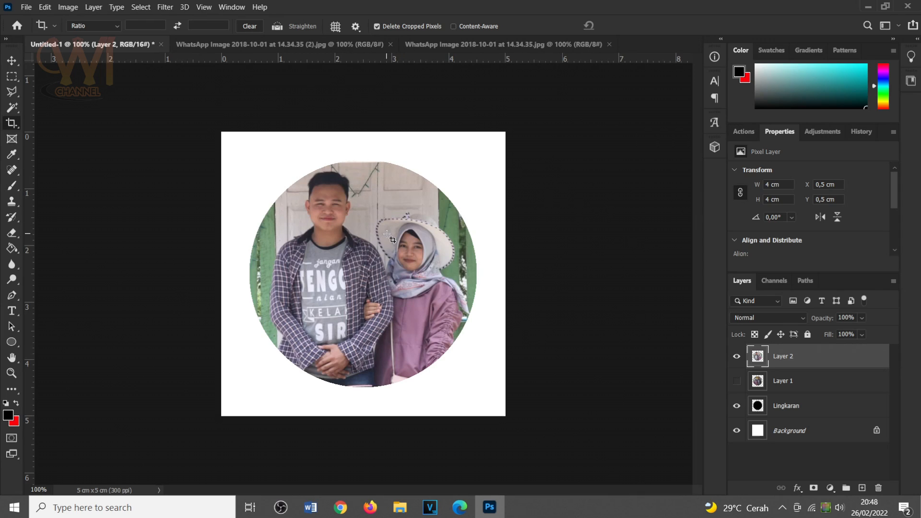
Inspect the upper edge of the circular Layer 2 cutout up close, toggling its visibility and comparing it with the source photo.
key(ctrl+plus)
key(ctrl+plus)
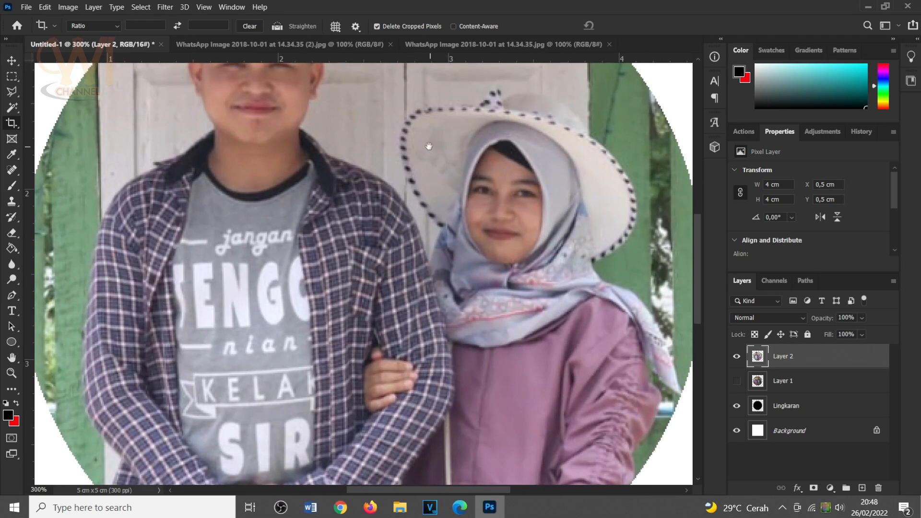
drag(429, 146, 409, 404)
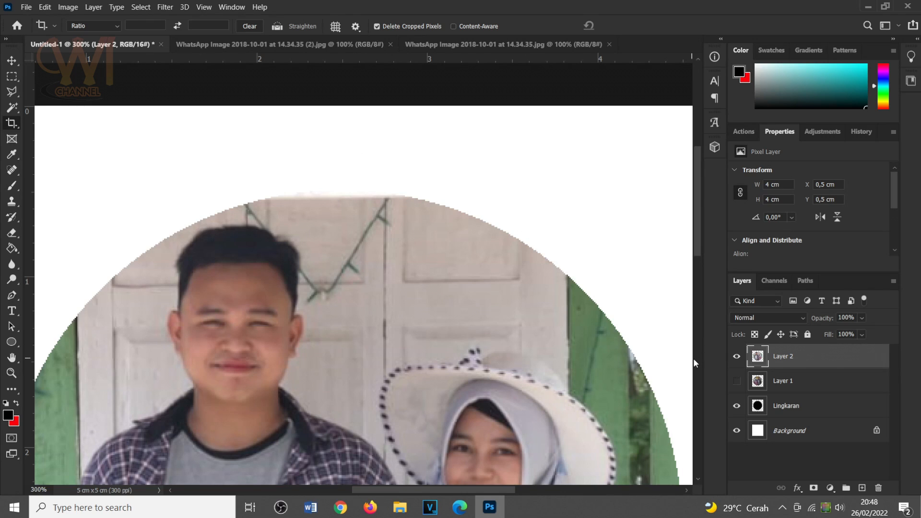
click(736, 356)
click(735, 356)
click(418, 46)
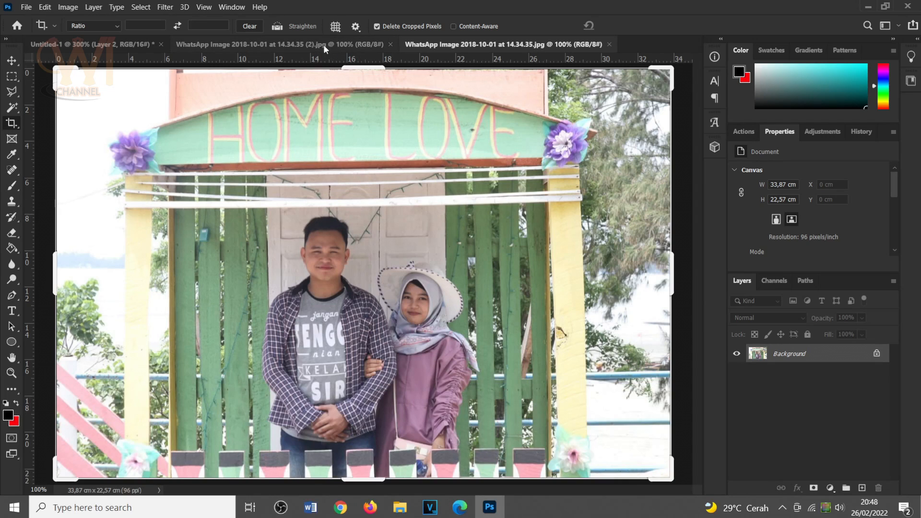
click(147, 45)
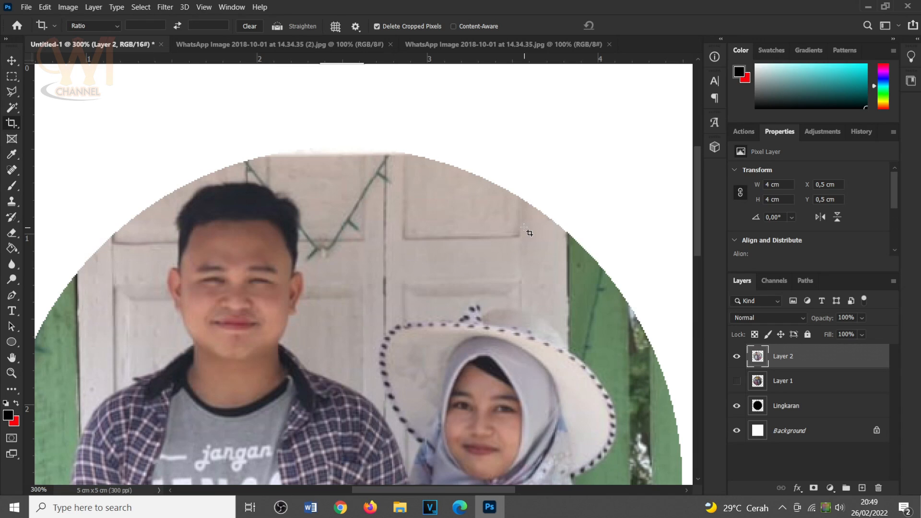
scroll(529, 235, down, 3)
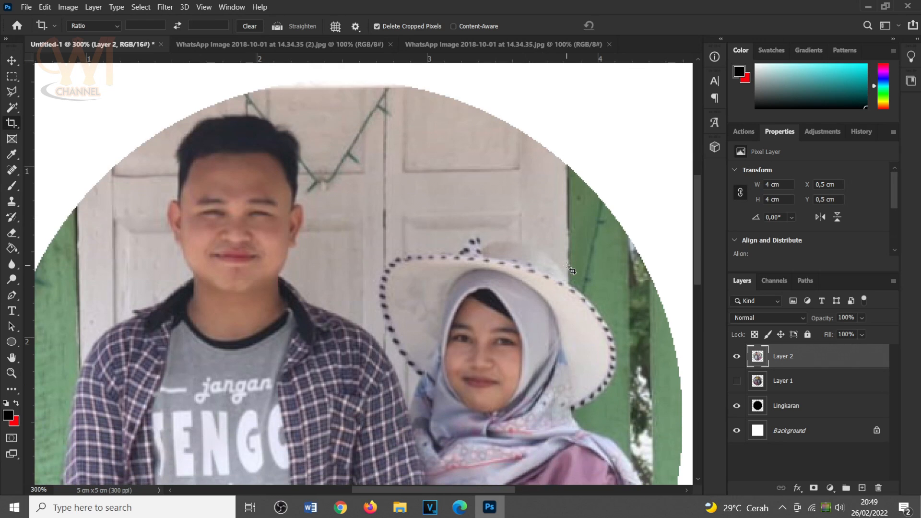
scroll(571, 270, down, 3)
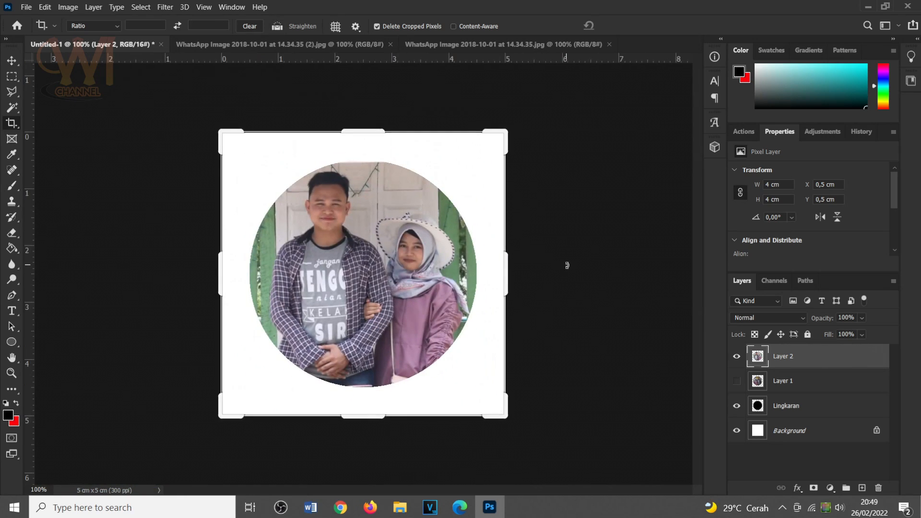
Make Layer 1 visible again and close both WhatsApp source photo documents.
click(737, 384)
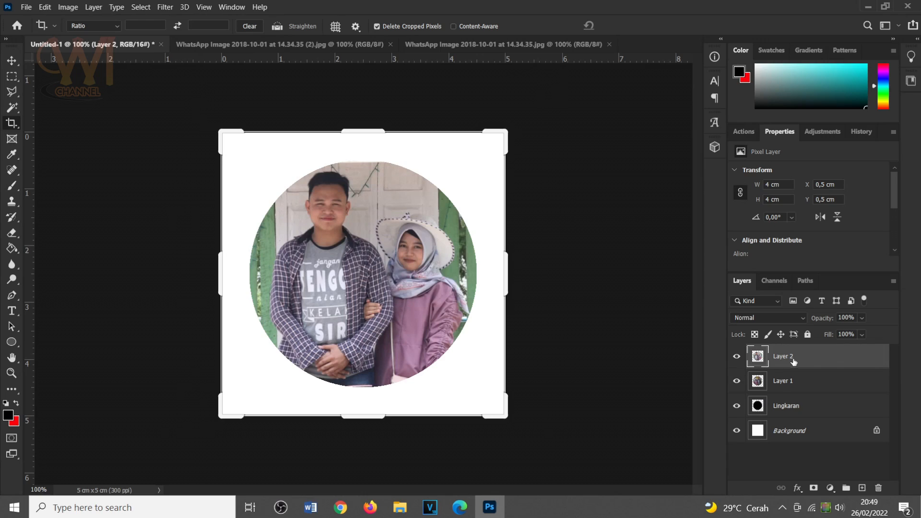
click(808, 380)
click(806, 366)
click(609, 44)
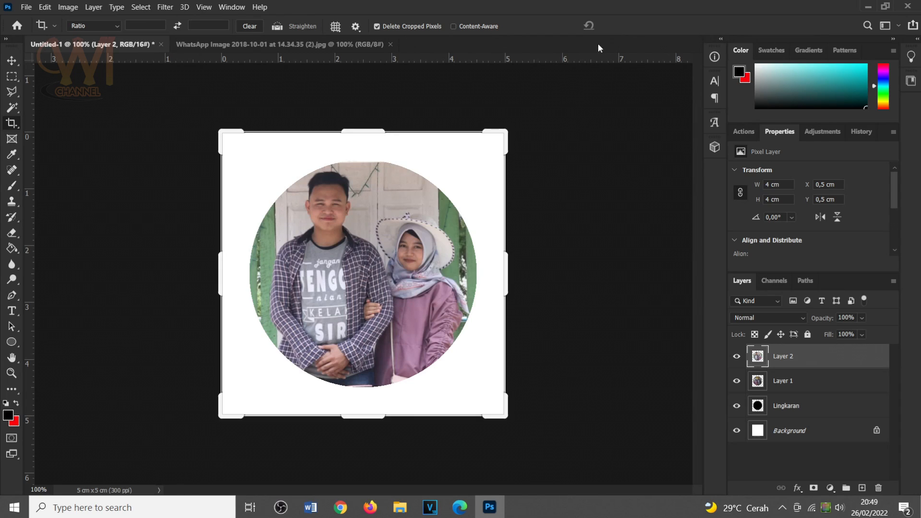
click(389, 44)
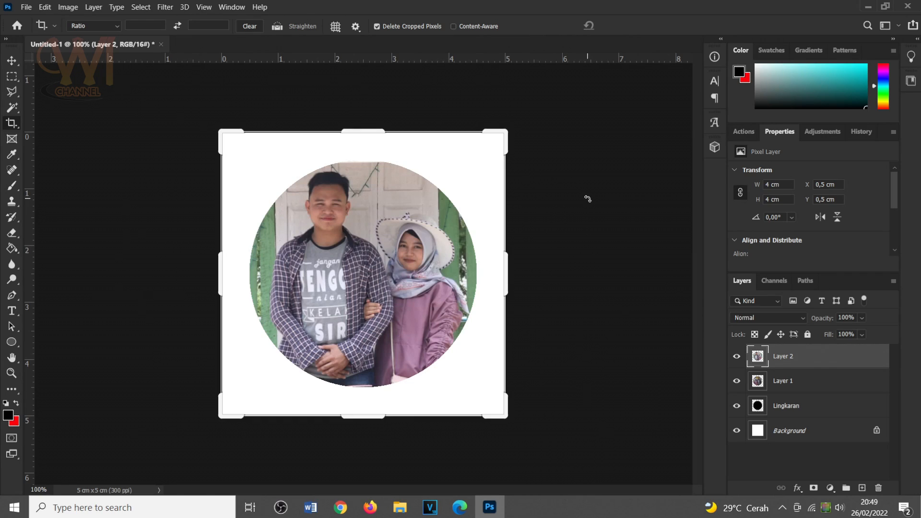
Create a new A4 document, 210 x 297 mm at 300 ppi, in 16-bit RGB Color with a white background.
click(29, 7)
click(32, 19)
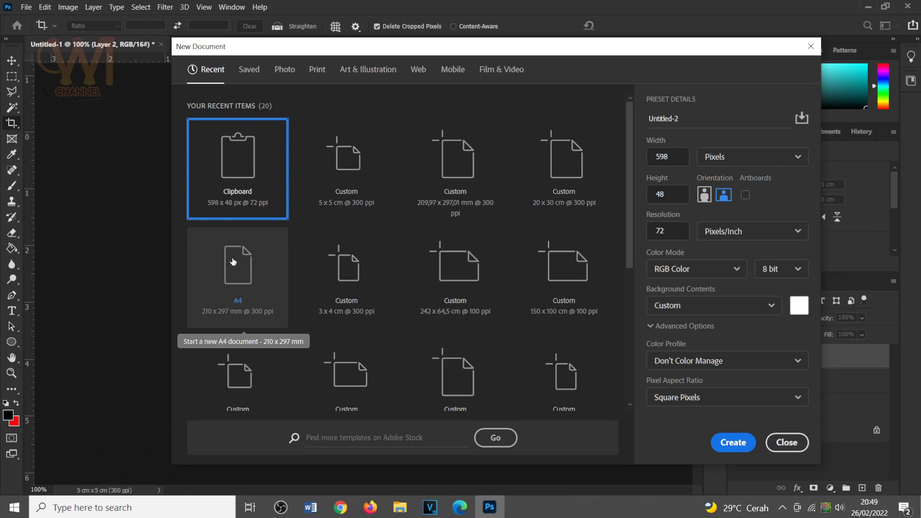
click(272, 276)
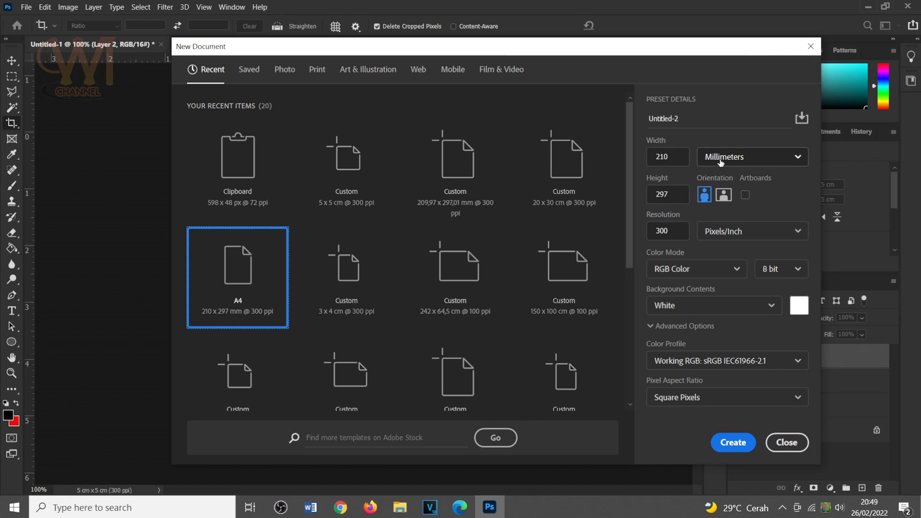
drag(348, 51, 511, 30)
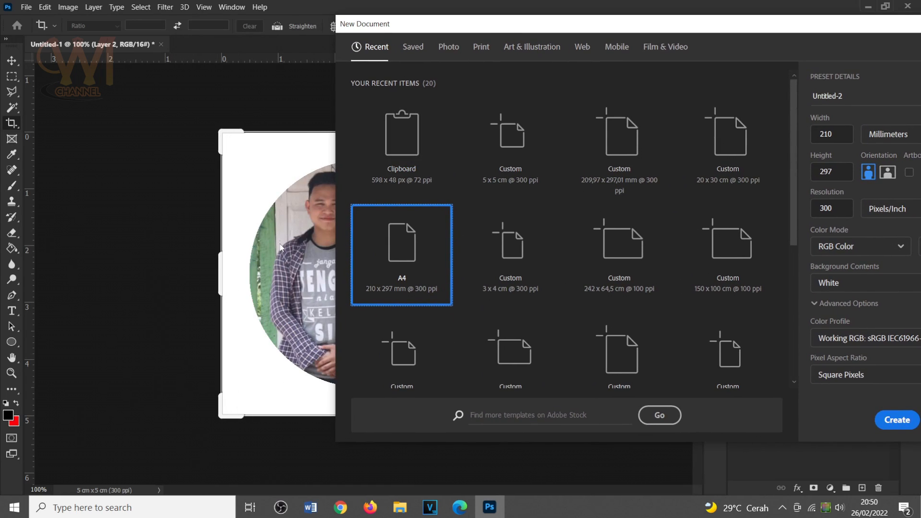
drag(578, 23, 339, 32)
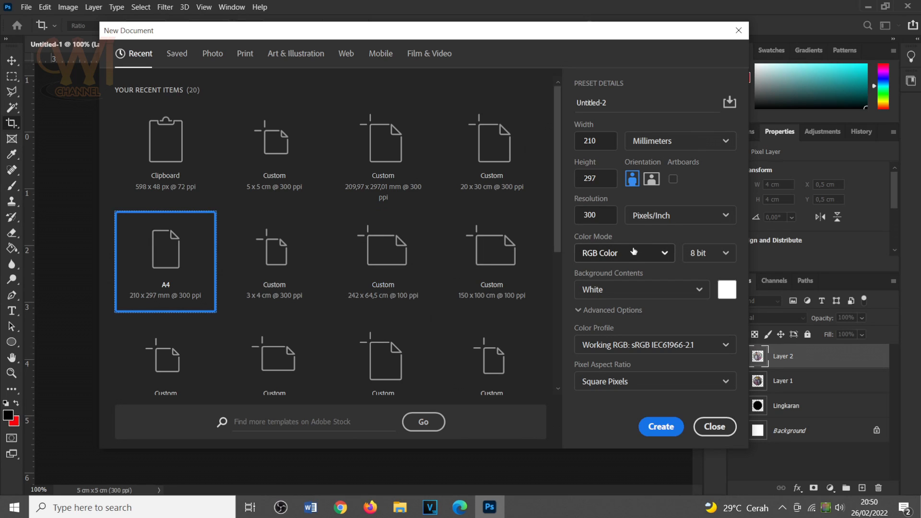
click(706, 255)
click(698, 299)
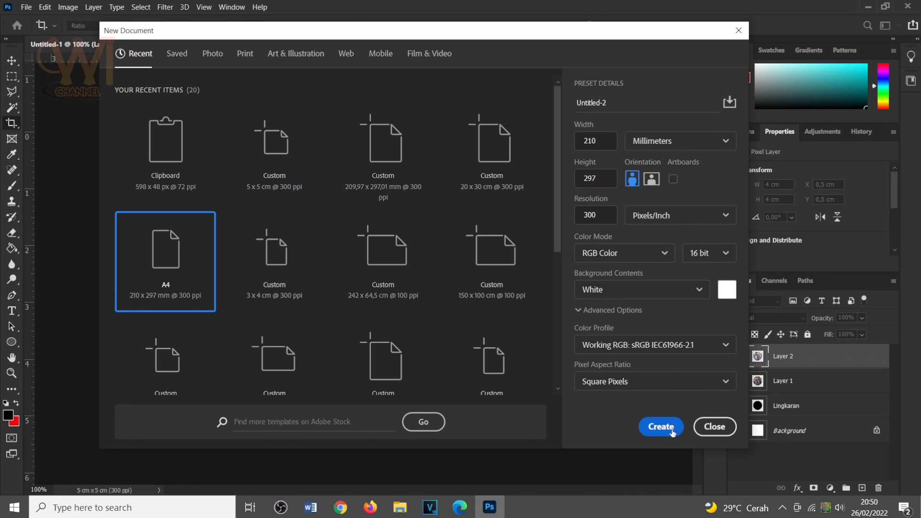
click(669, 428)
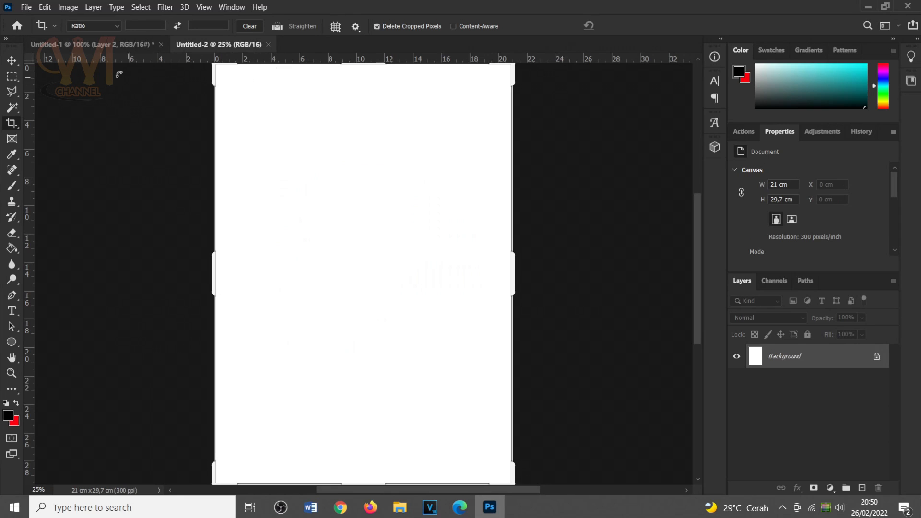
Copy Layer 1 and Layer 2 together from Untitled-1 into the A4 document, placing them near the page's upper-left corner.
click(104, 45)
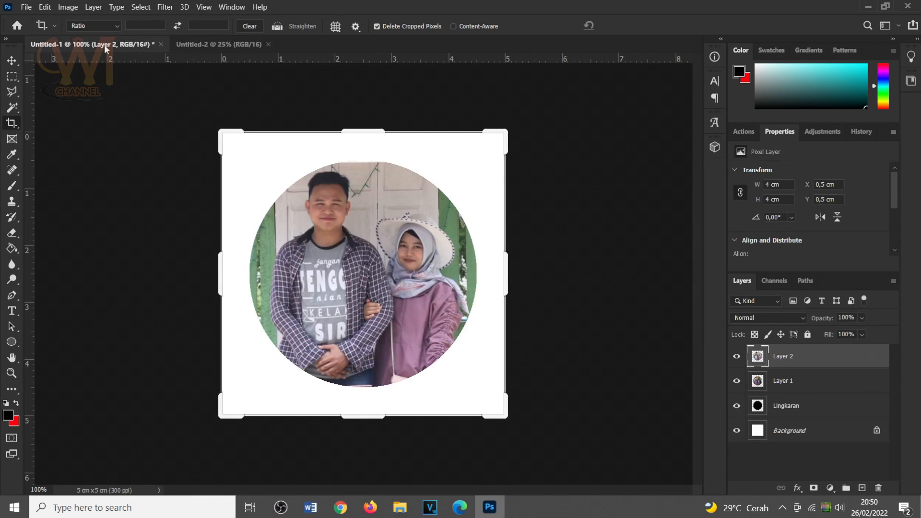
click(818, 380)
click(806, 364)
shift+click(814, 381)
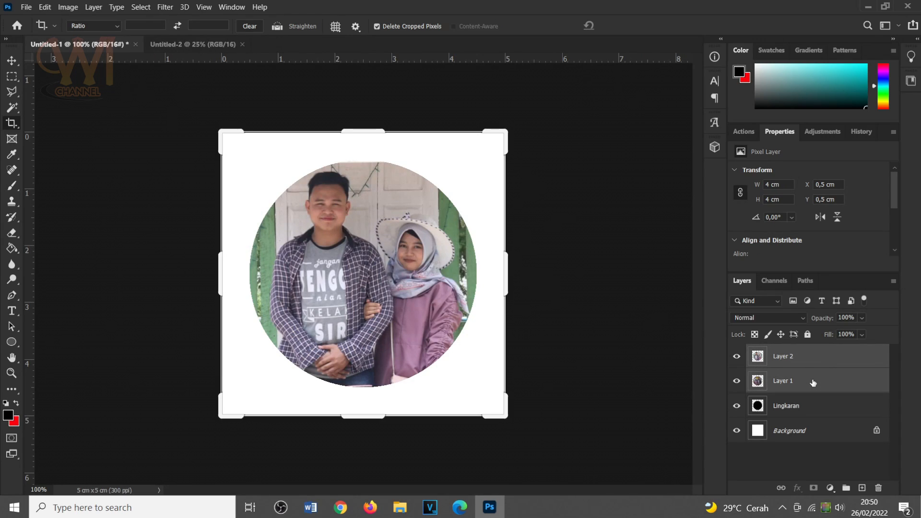
click(11, 60)
click(51, 61)
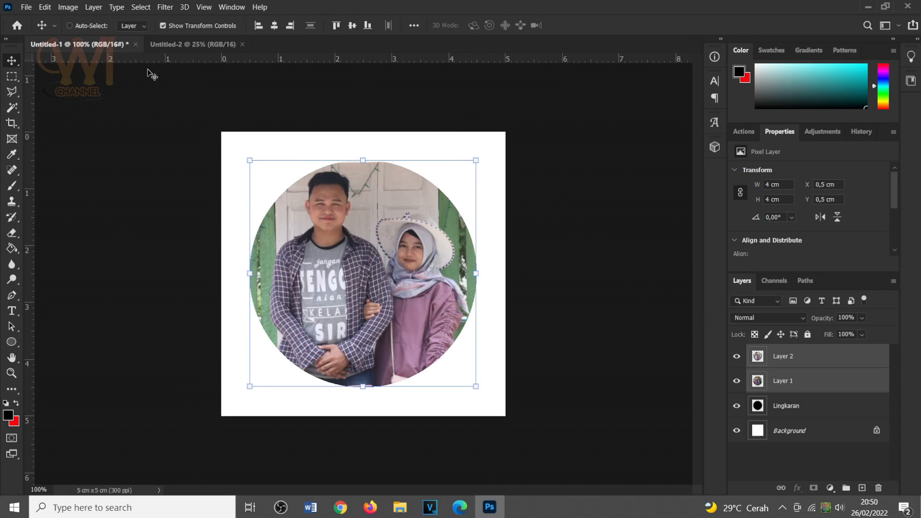
drag(343, 188, 372, 173)
key(space)
mouse_move(317, 144)
mouse_down()
mouse_move(325, 146)
mouse_move(314, 144)
mouse_up()
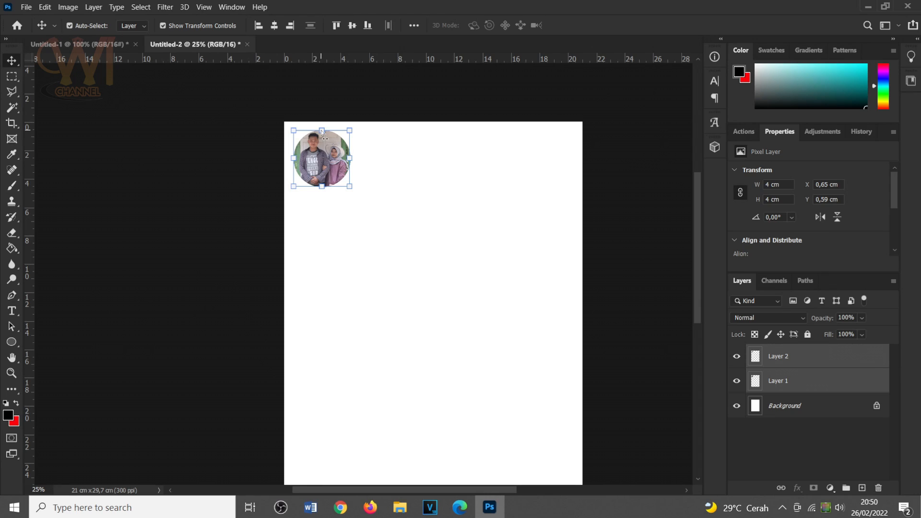
Add a horizontal guide about 0.5 cm below the page's top edge and a vertical guide about 0.5 cm from its left edge.
key(ctrl+plus)
key(ctrl+plus)
drag(386, 111, 379, 290)
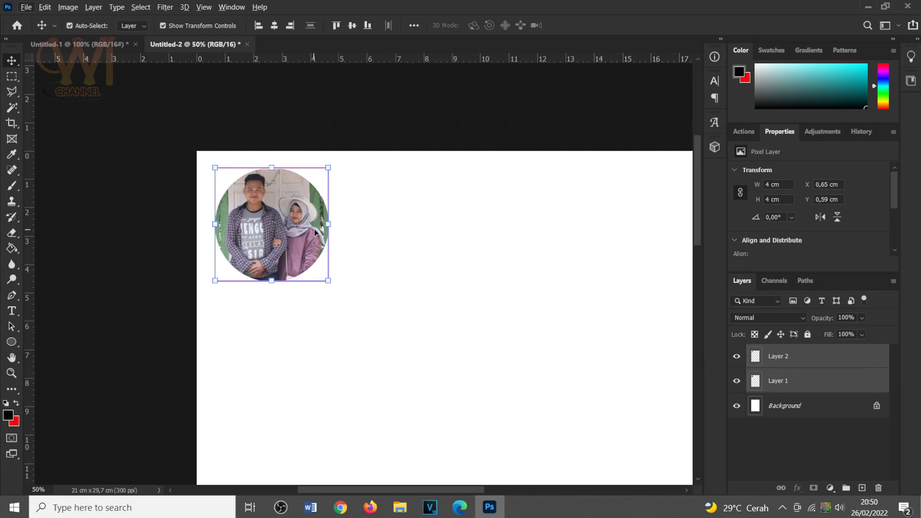
key(ctrl+plus)
key(ctrl+plus)
key(ctrl+plus)
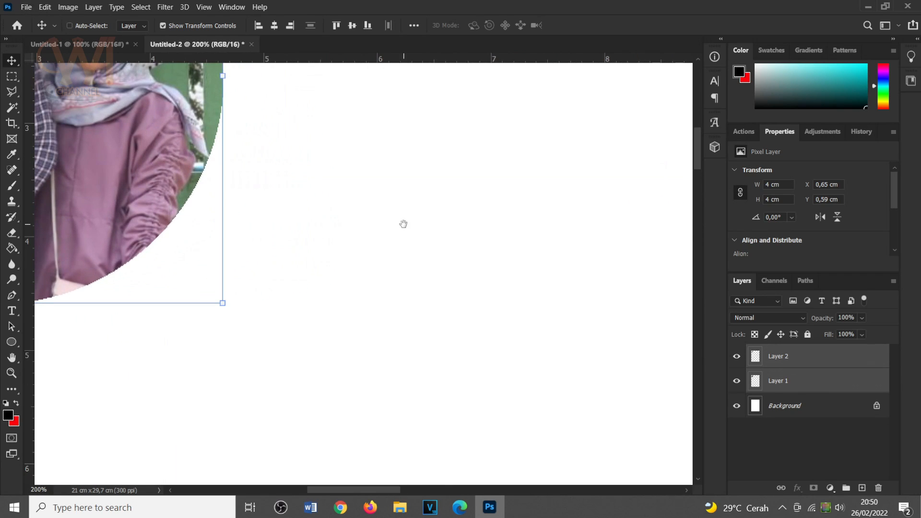
drag(349, 192, 506, 373)
drag(371, 253, 543, 362)
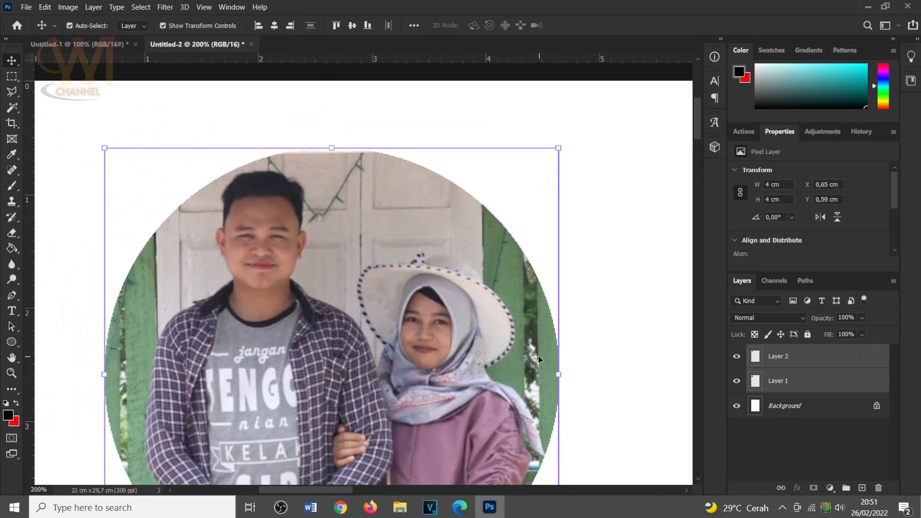
drag(382, 196, 465, 196)
drag(218, 59, 221, 137)
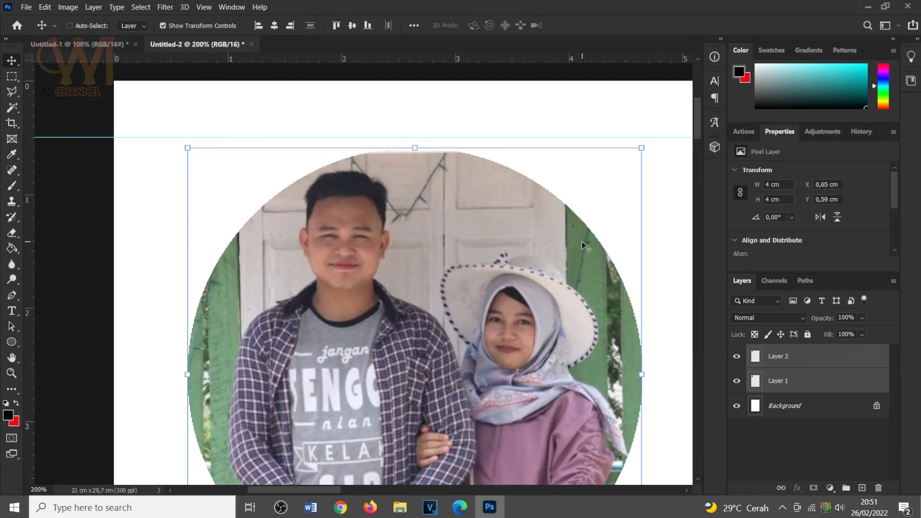
drag(341, 255, 423, 248)
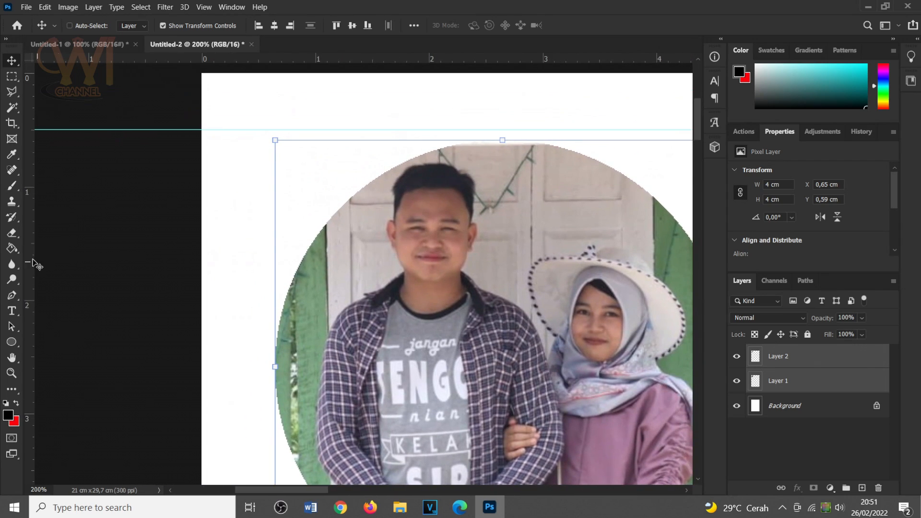
drag(28, 234, 259, 251)
Move both circular photos together to X 0.5 cm, Y 0.5 cm so their bounds snap to the two guides.
drag(540, 223, 190, 259)
drag(560, 187, 302, 189)
drag(491, 191, 467, 134)
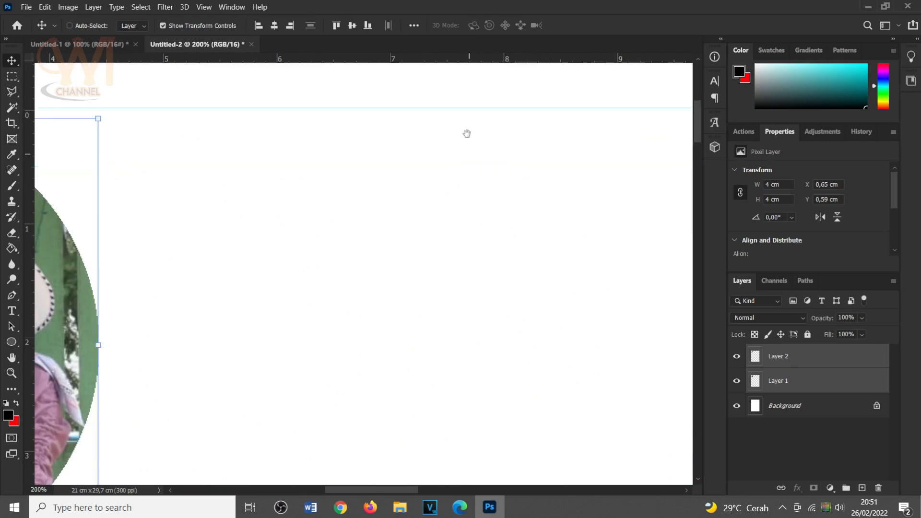
key(ctrl+minus)
key(ctrl+minus)
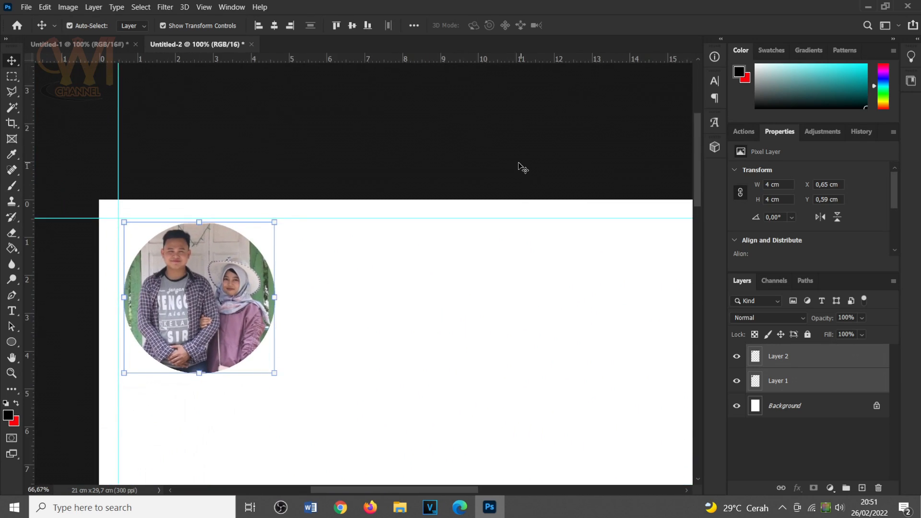
key(ctrl)
drag(312, 201, 527, 181)
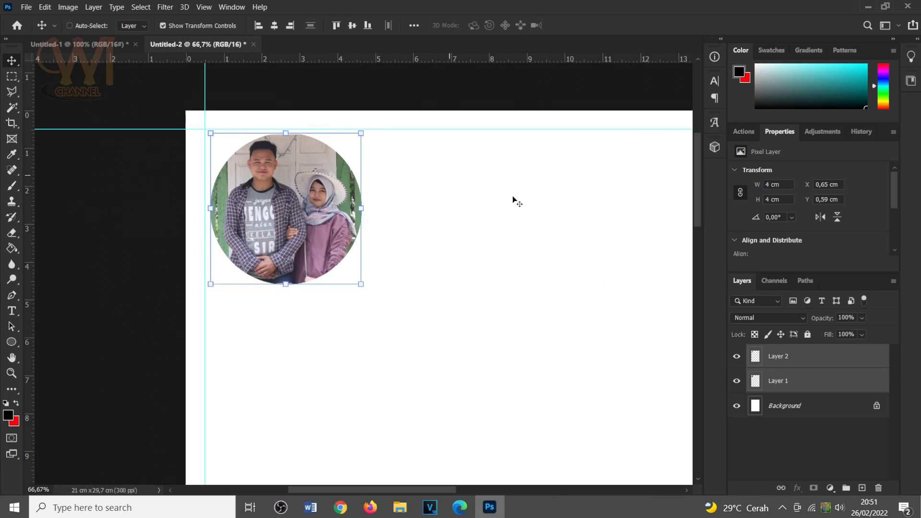
mouse_move(265, 187)
mouse_down()
mouse_move(271, 197)
mouse_move(259, 183)
mouse_move(266, 190)
mouse_up()
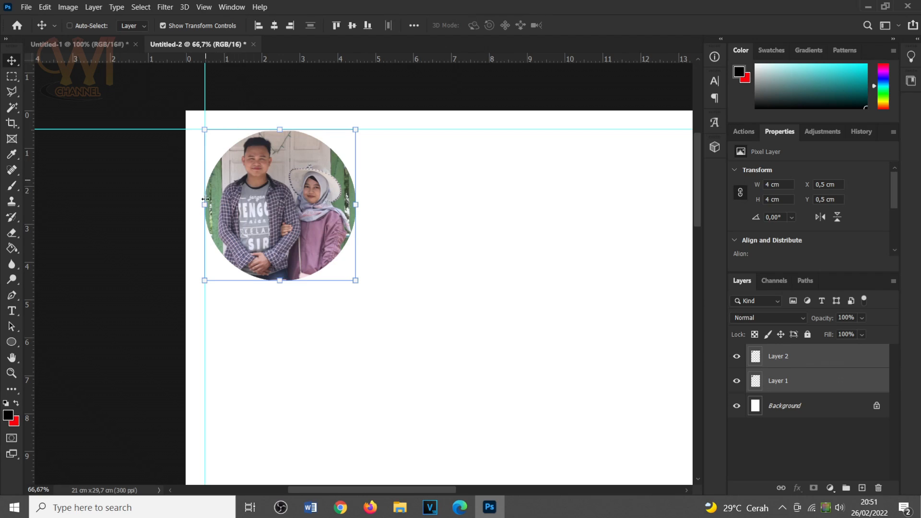
Move Layer 2 alone to the right of the Layer 1 circle, at X 4.56 cm and Y 0.5 cm, leaving a small gap.
click(806, 361)
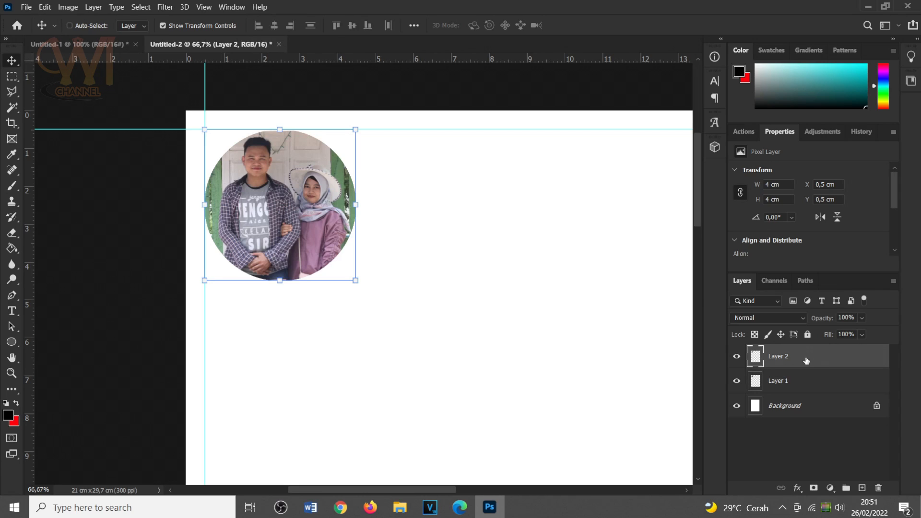
drag(294, 193, 424, 195)
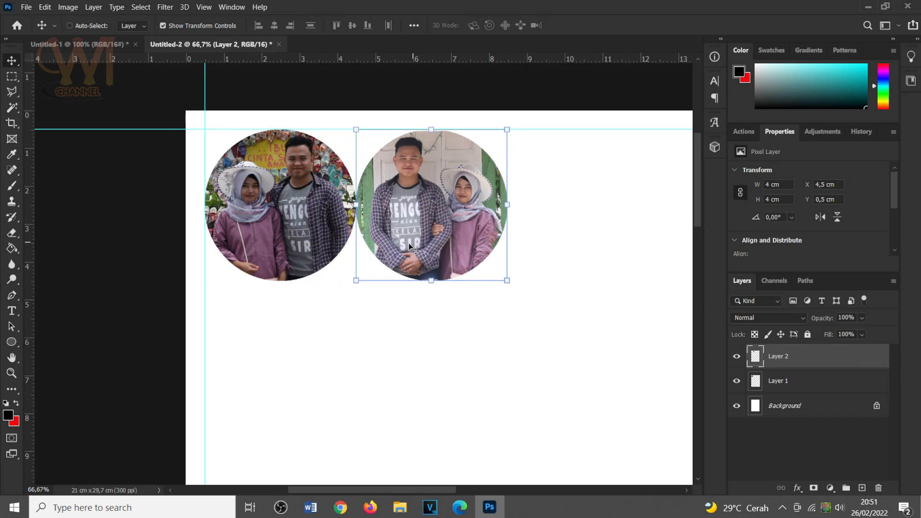
key(ctrl+plus)
key(ctrl+plus)
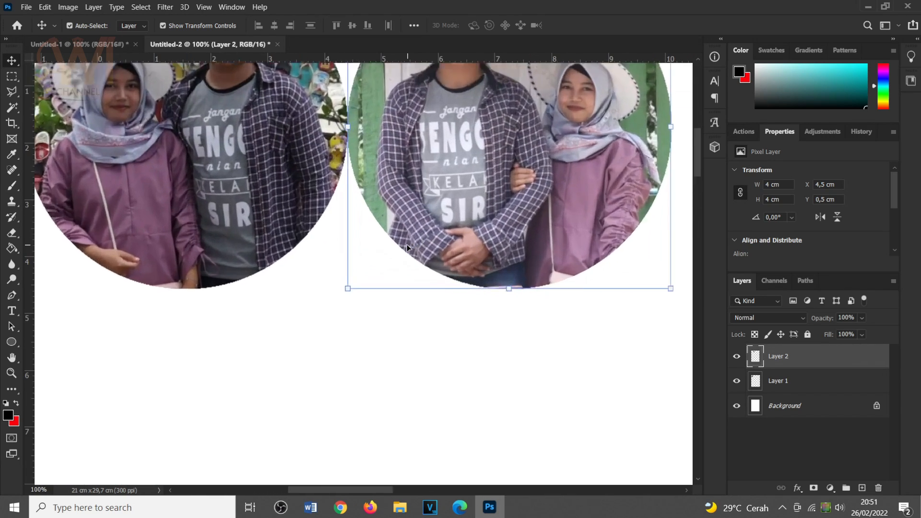
scroll(364, 202, up, 5)
drag(333, 261, 335, 258)
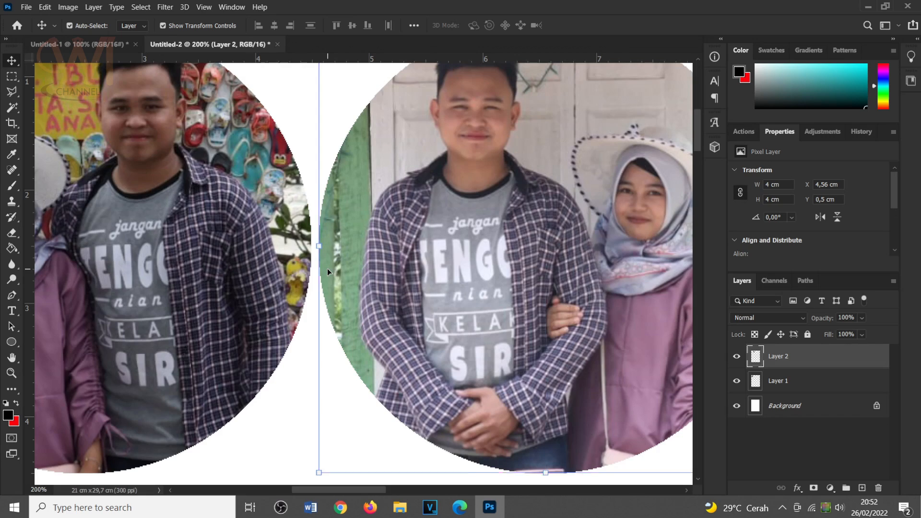
key(ctrl+minus)
key(ctrl+minus)
key(ctrl+minus)
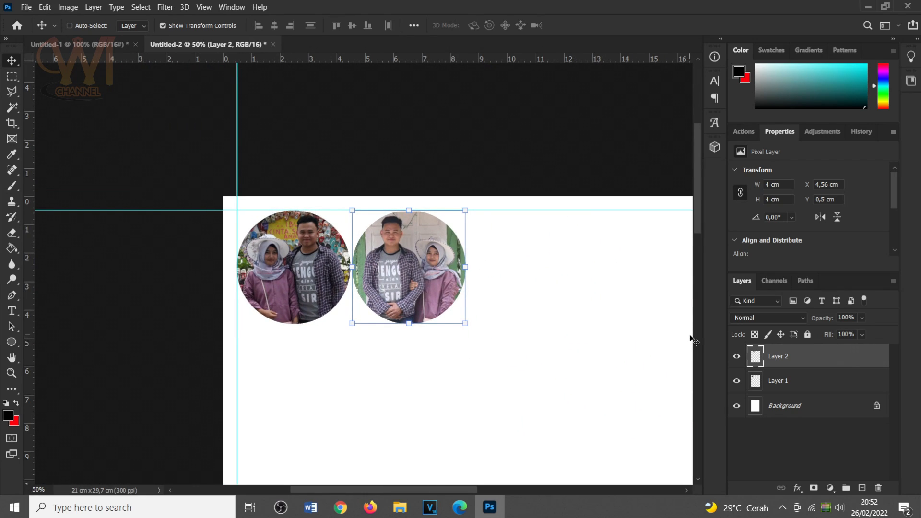
Group Layer 1 and Layer 2 into a single layer group.
shift+click(800, 383)
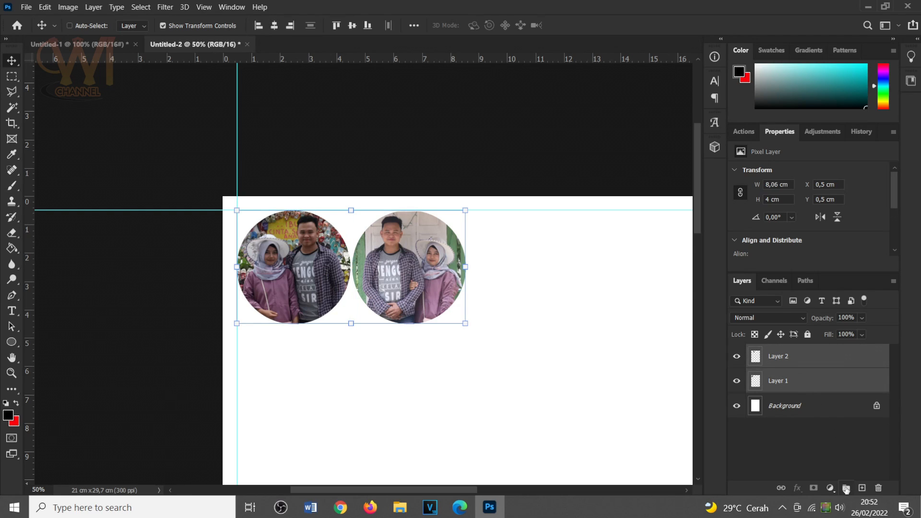
click(846, 489)
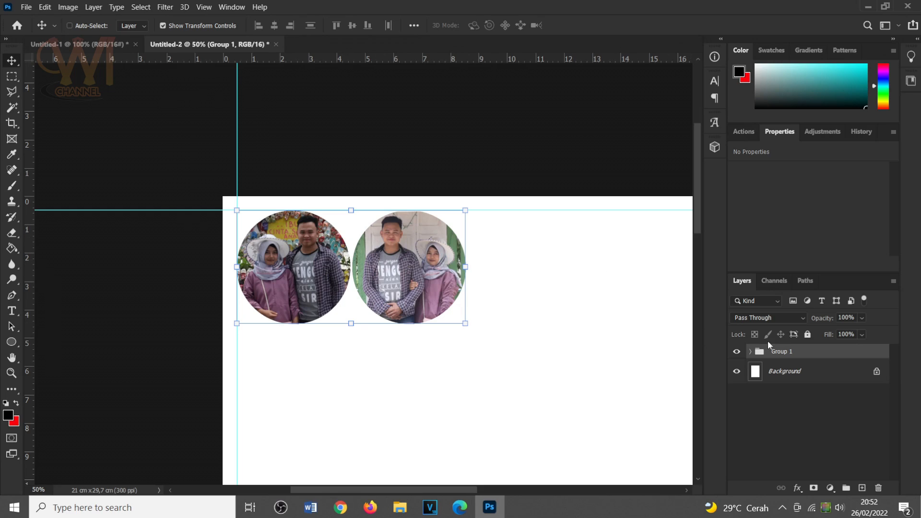
Add a 1 px black Stroke layer style positioned outside with Normal blend mode and 100% opacity to Group 1.
double_click(808, 352)
drag(467, 177, 636, 178)
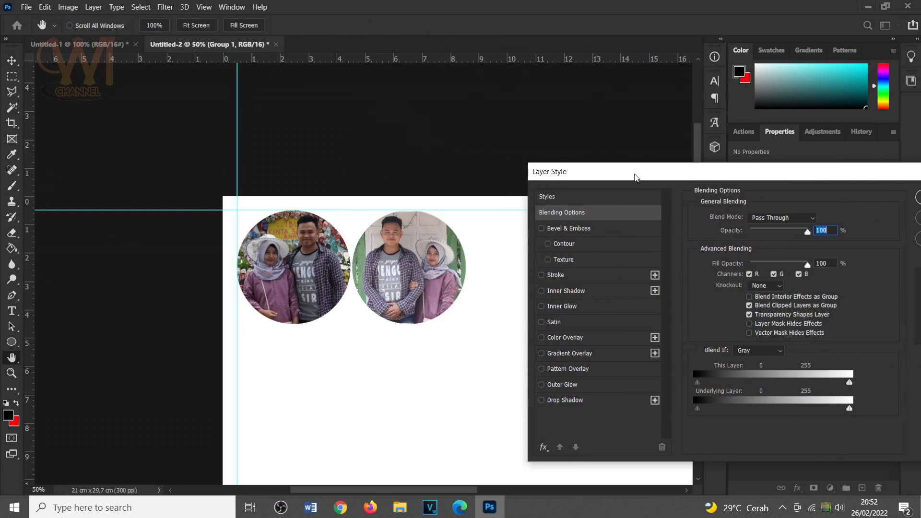
click(559, 275)
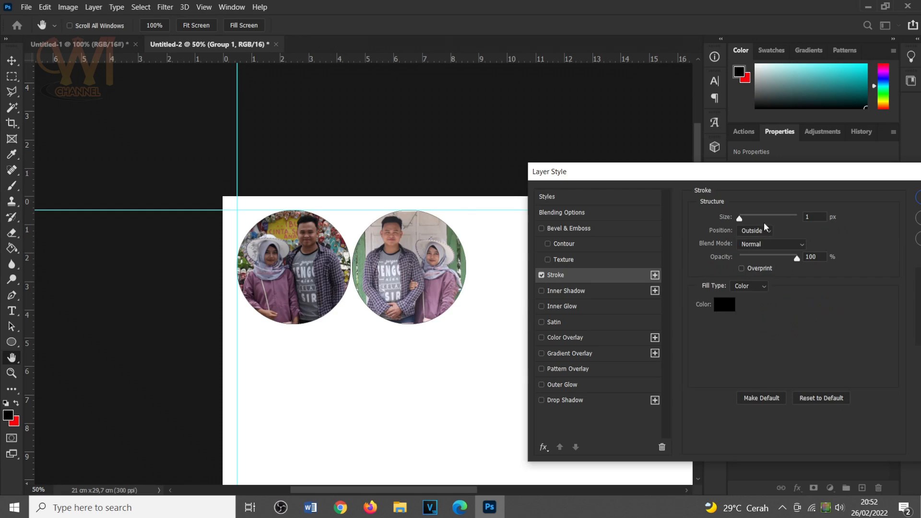
click(805, 217)
click(752, 243)
drag(764, 179, 627, 152)
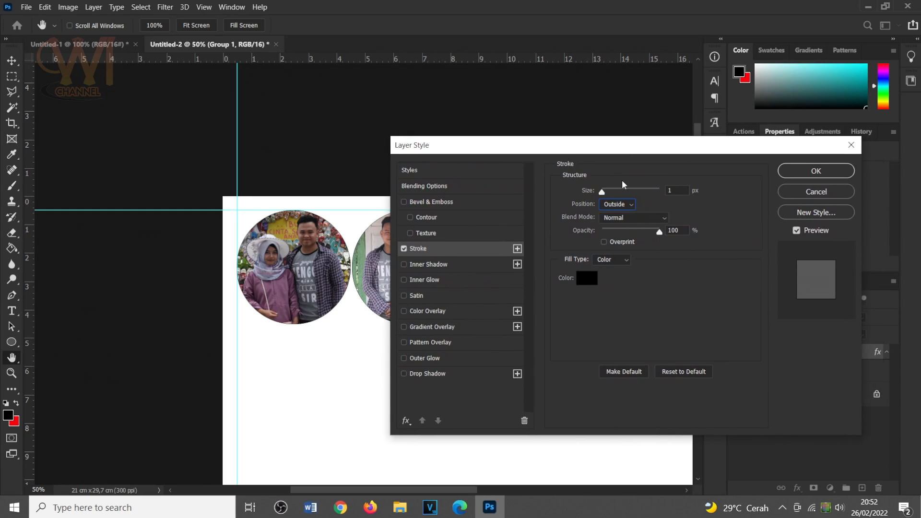
click(587, 278)
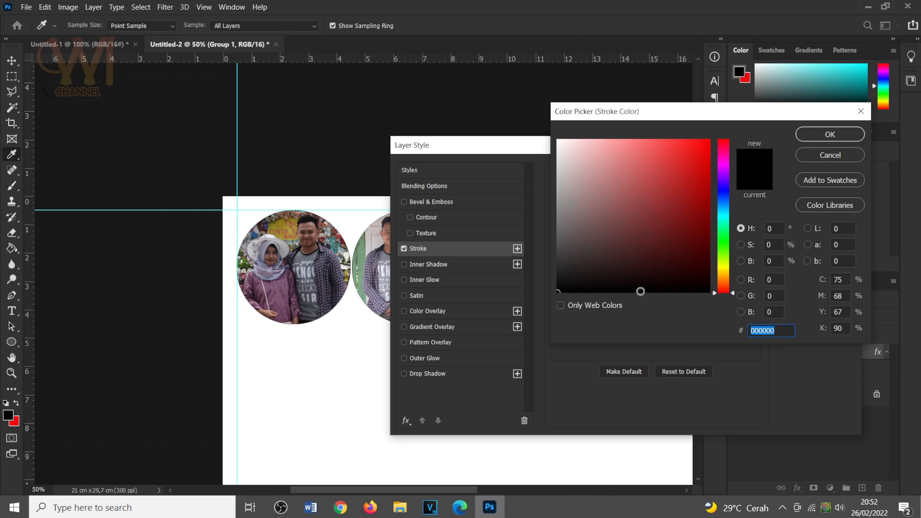
click(829, 138)
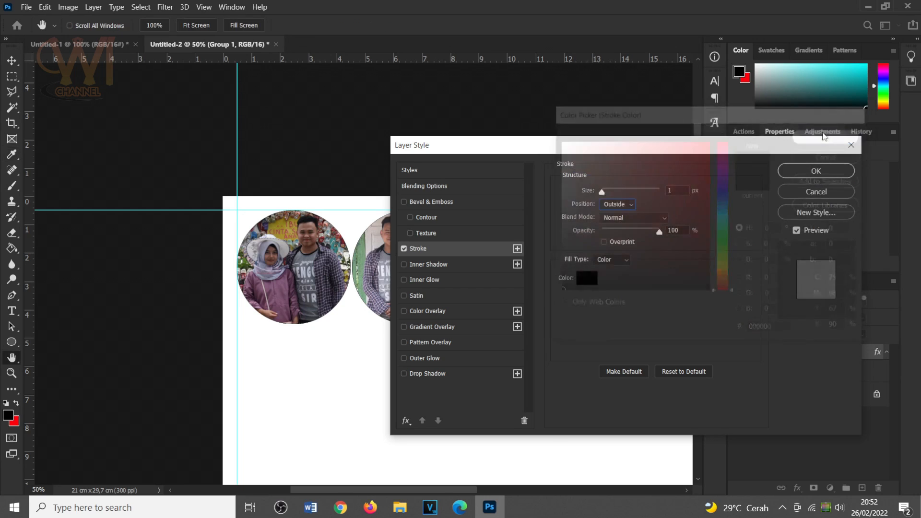
click(802, 173)
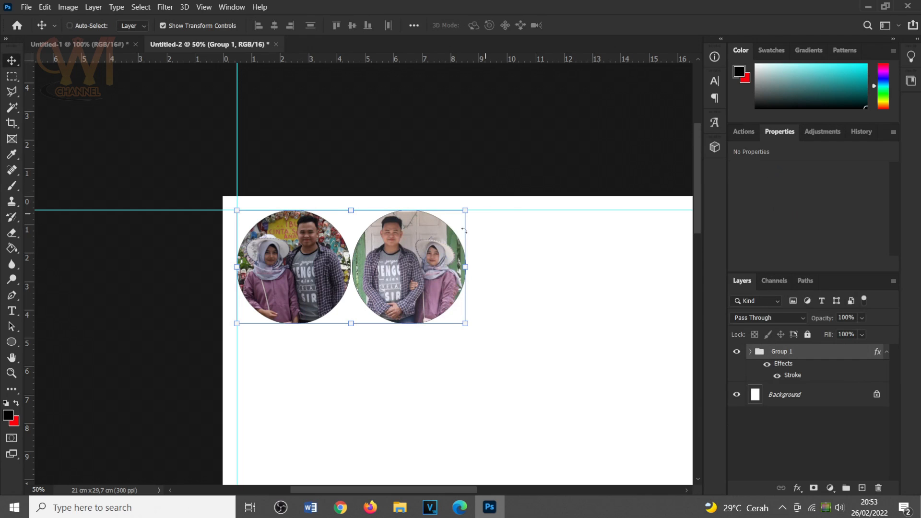
Inspect the stroke outline around the edges of both circular photos at high magnification.
key(ctrl+plus)
key(ctrl+plus)
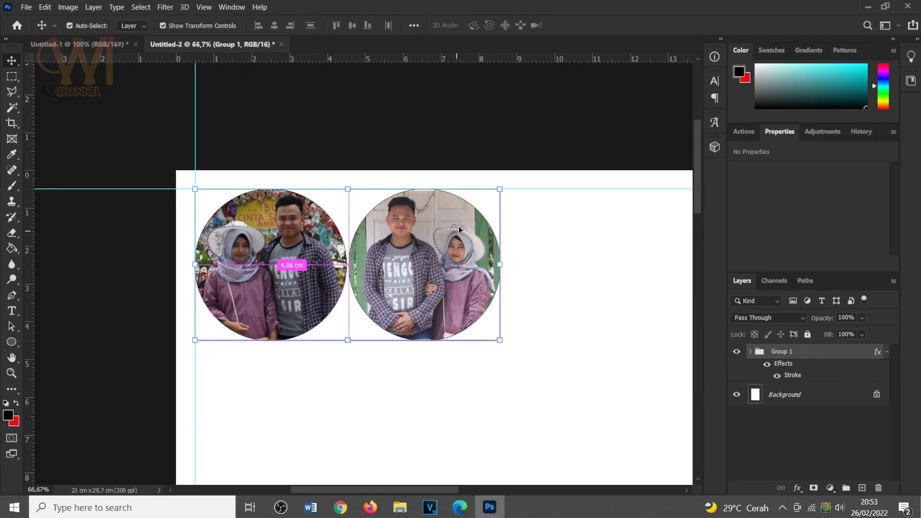
key(ctrl+plus)
key(space)
drag(379, 158, 225, 270)
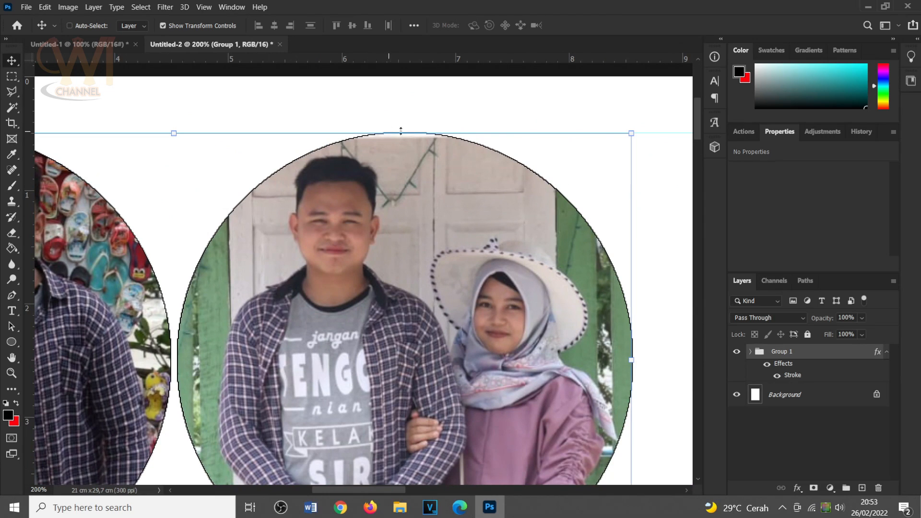
drag(282, 222, 674, 168)
mouse_move(292, 132)
mouse_down()
mouse_move(304, 139)
mouse_move(293, 136)
mouse_up()
drag(550, 142, 296, 161)
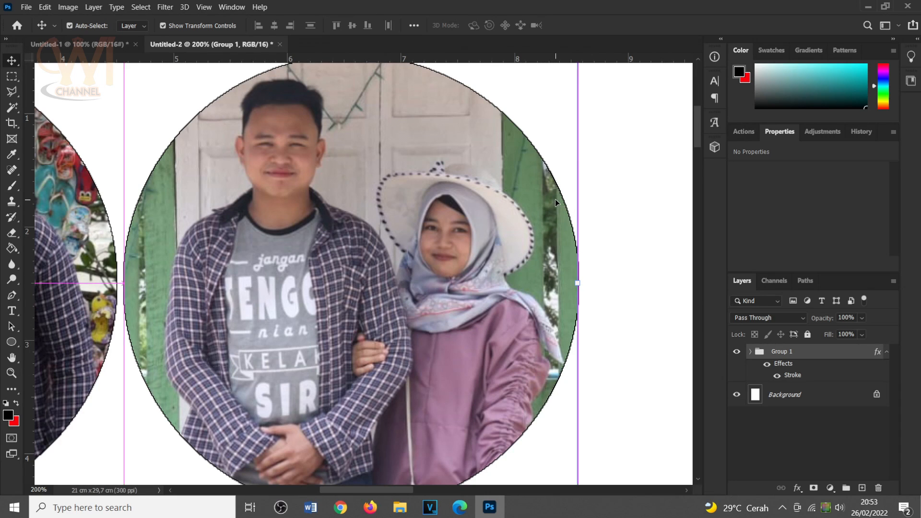
key(ctrl+minus)
key(ctrl+minus)
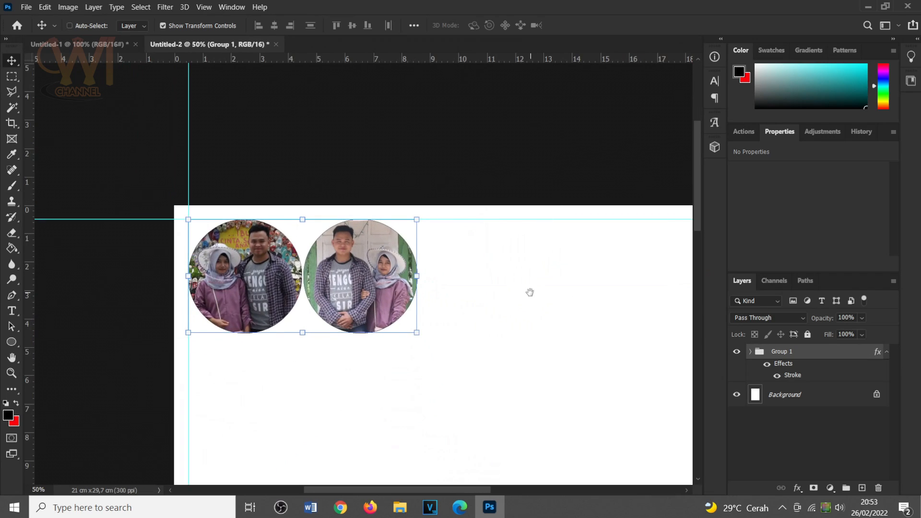
Look over the A4 page from the photo row down to its bottom edge to review the remaining empty space.
drag(530, 292, 496, 211)
key(ctrl+minus)
key(ctrl+minus)
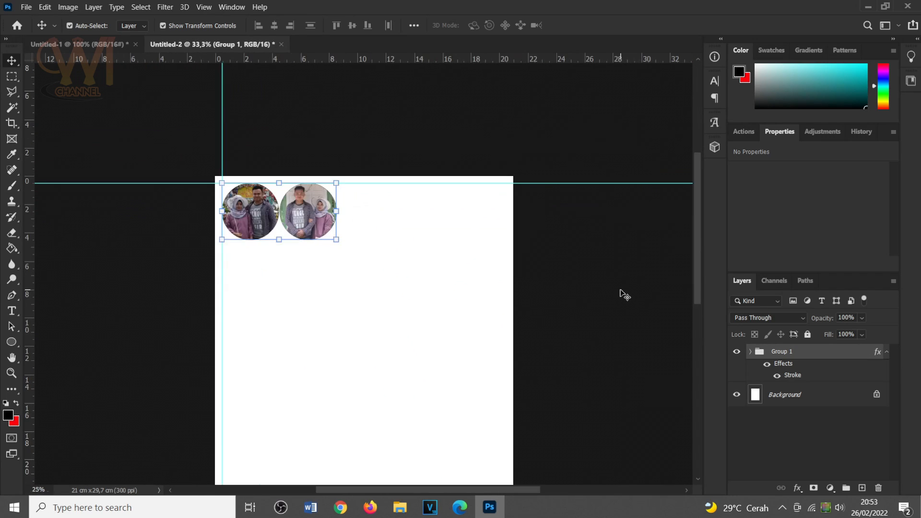
key(ctrl+plus)
drag(494, 243, 495, 217)
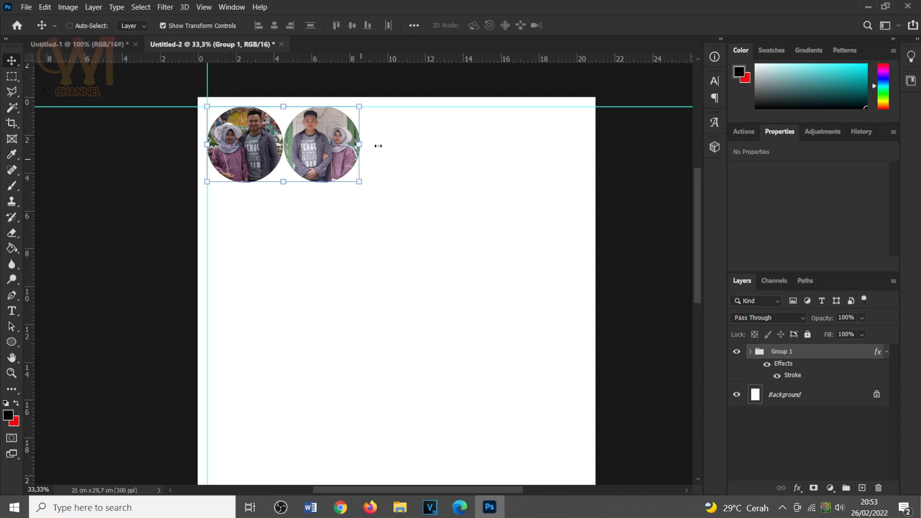
scroll(368, 407, down, 5)
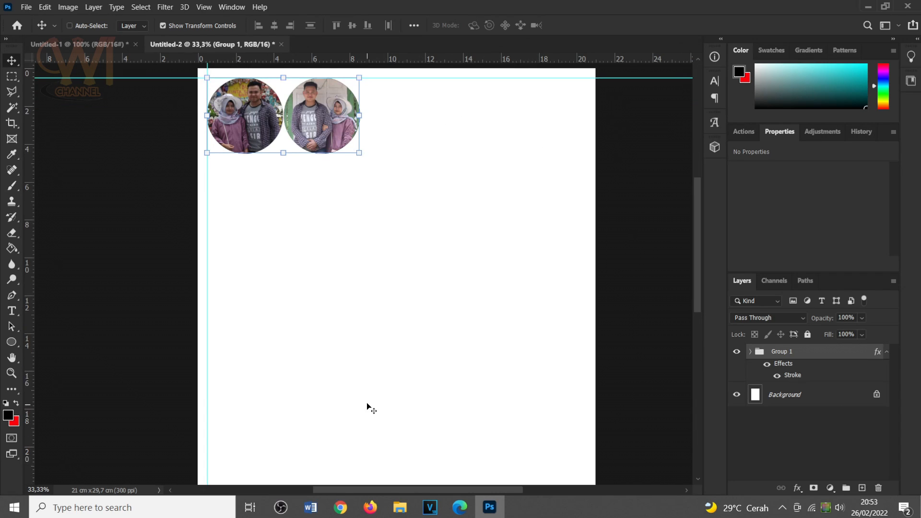
scroll(370, 397, down, 1)
scroll(371, 397, up, 7)
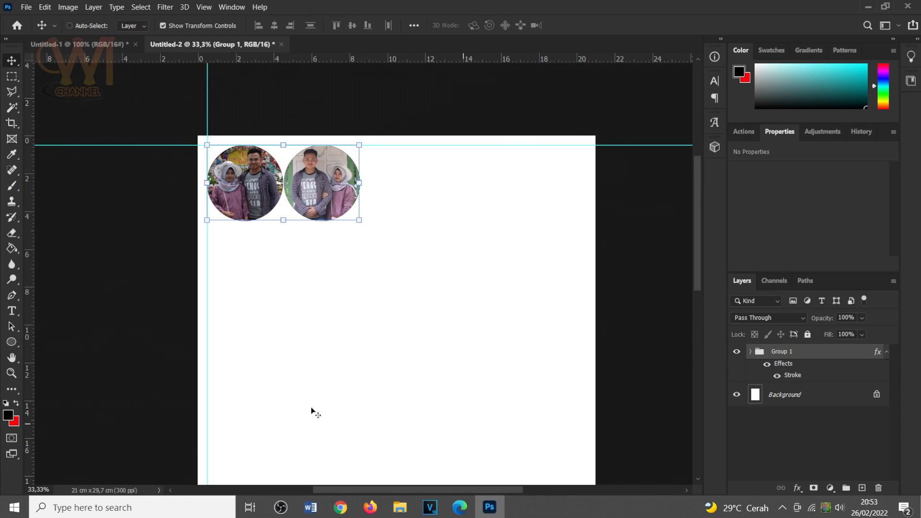
scroll(391, 381, down, 1)
scroll(391, 381, down, 5)
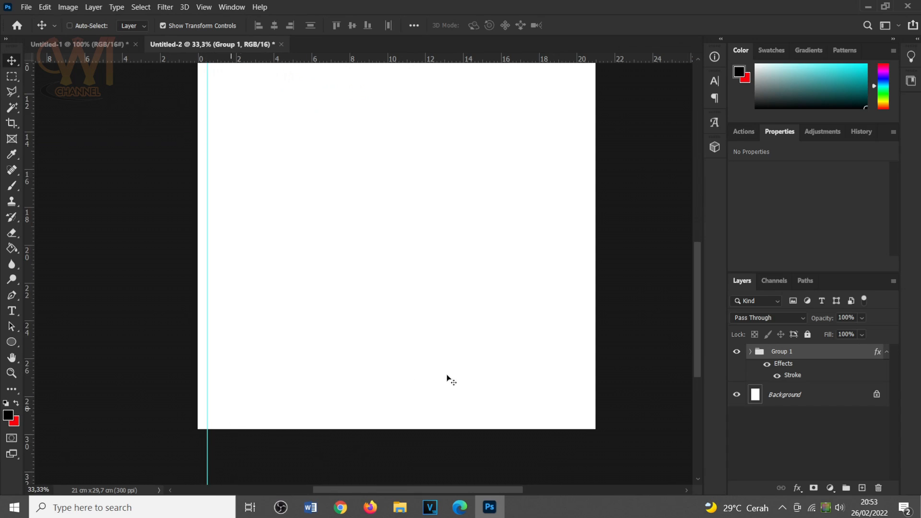
scroll(449, 376, up, 2)
scroll(384, 357, up, 4)
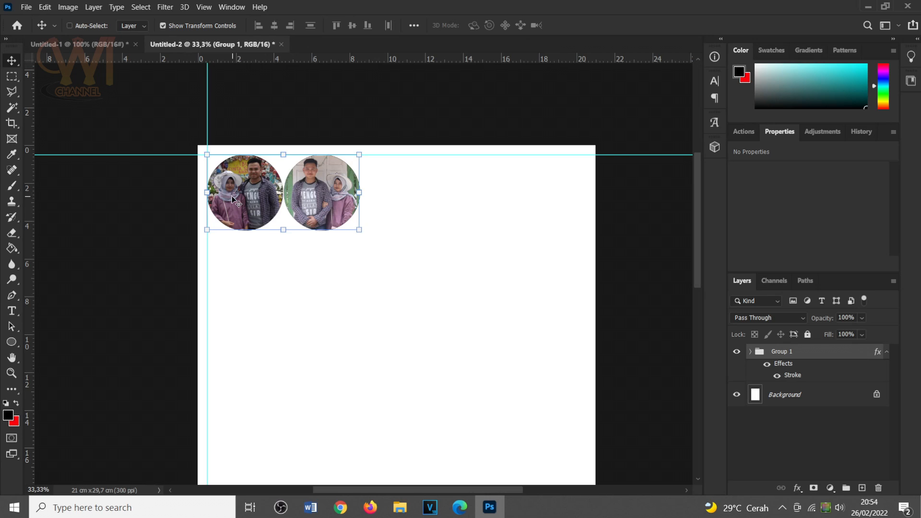
Apply a Brightness/Contrast adjustment with brightness 35 to the Layer 1 photo in Group 1.
key(ctrl+plus)
key(ctrl+plus)
key(ctrl+plus)
drag(239, 160, 469, 393)
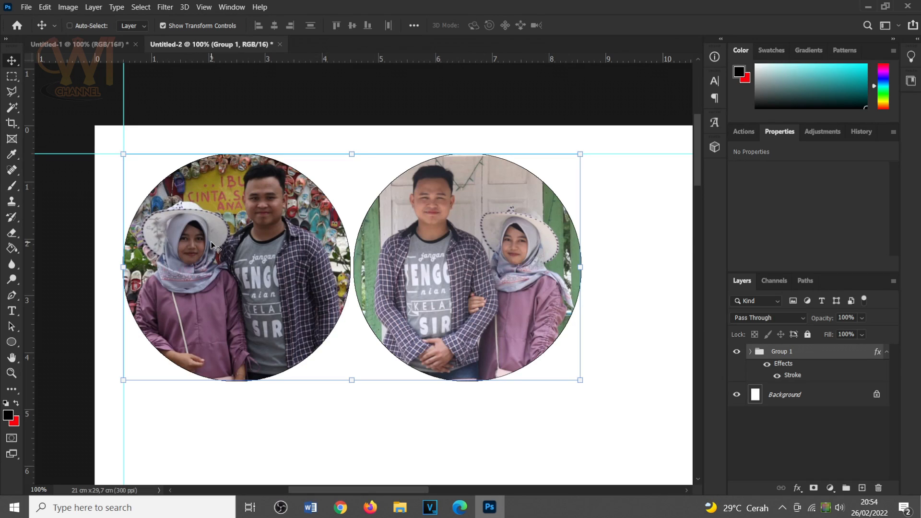
right_click(225, 207)
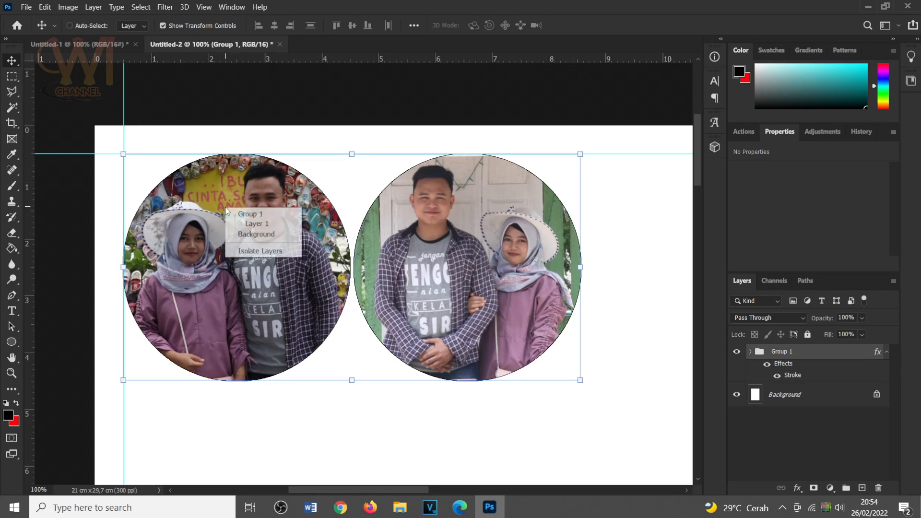
click(256, 222)
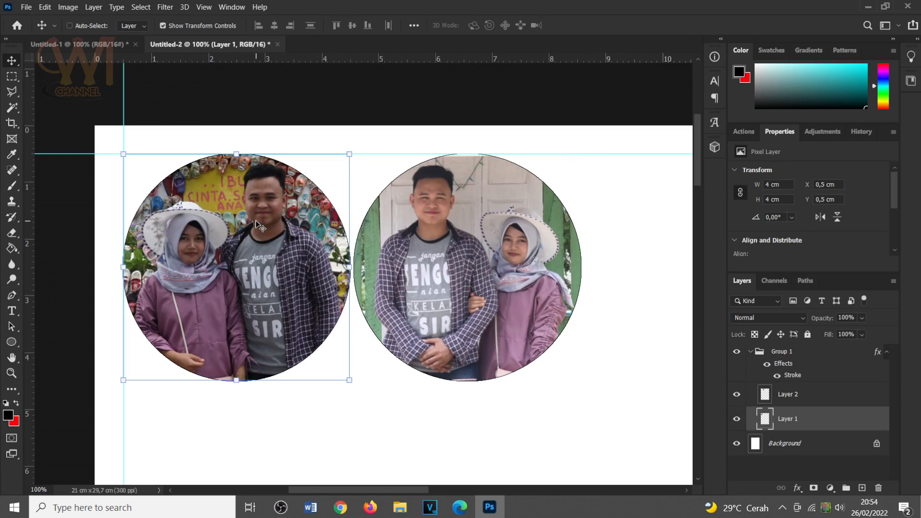
click(75, 10)
mouse_move(91, 35)
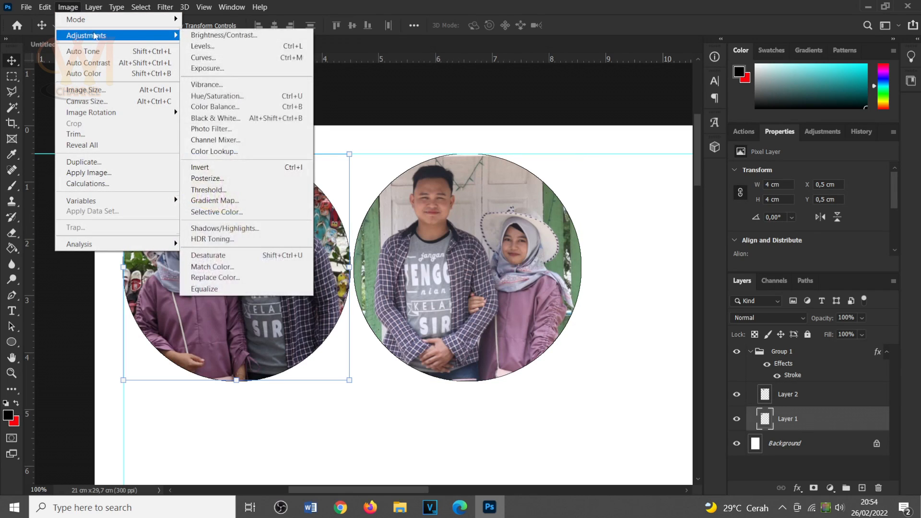
click(207, 35)
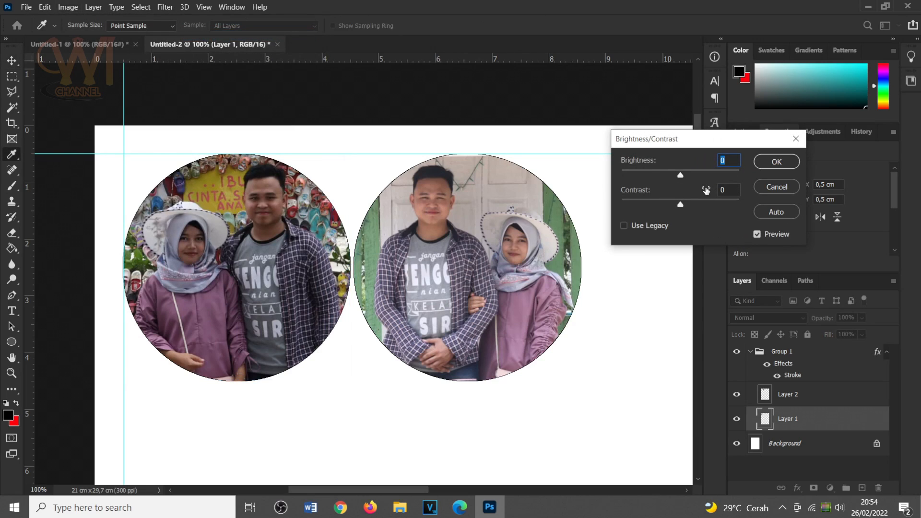
text(25)
key(BackSpace)
key(BackSpace)
text(35)
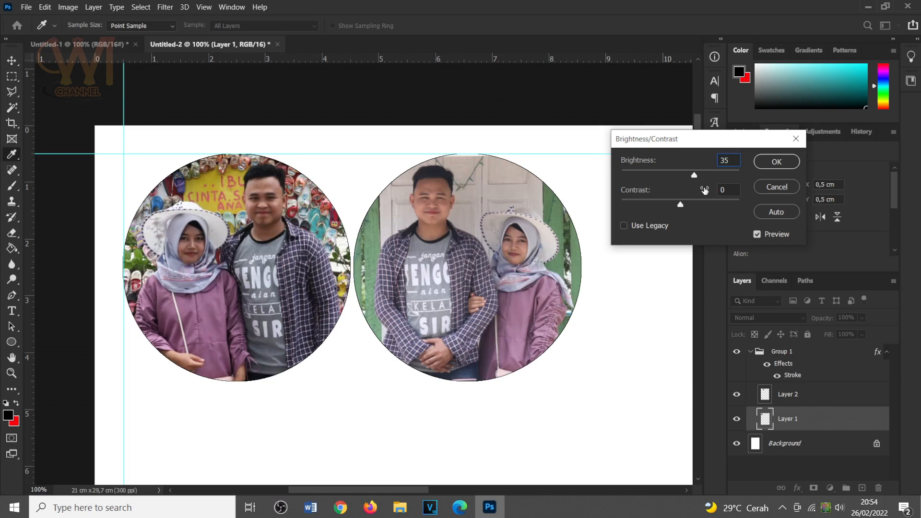
click(773, 163)
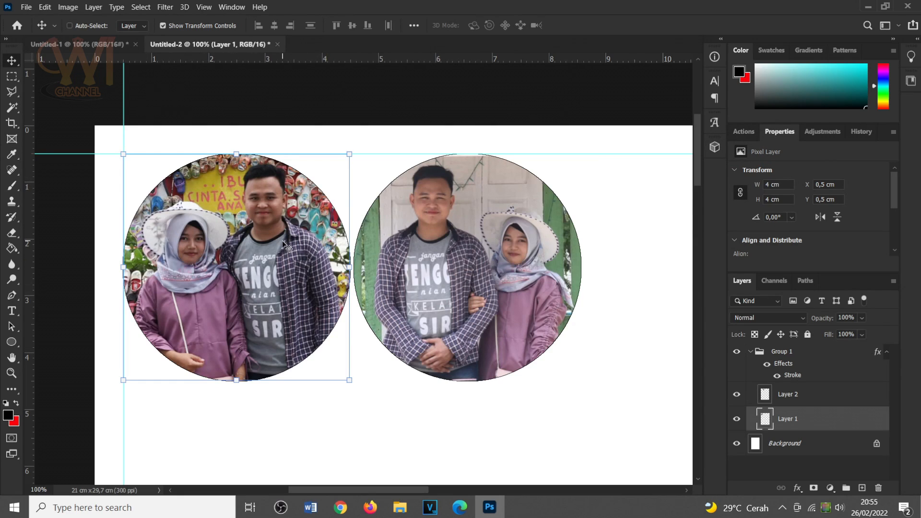
Apply a Brightness/Contrast adjustment with brightness 25 to the Layer 2 photo in Group 1.
key(ctrl+minus)
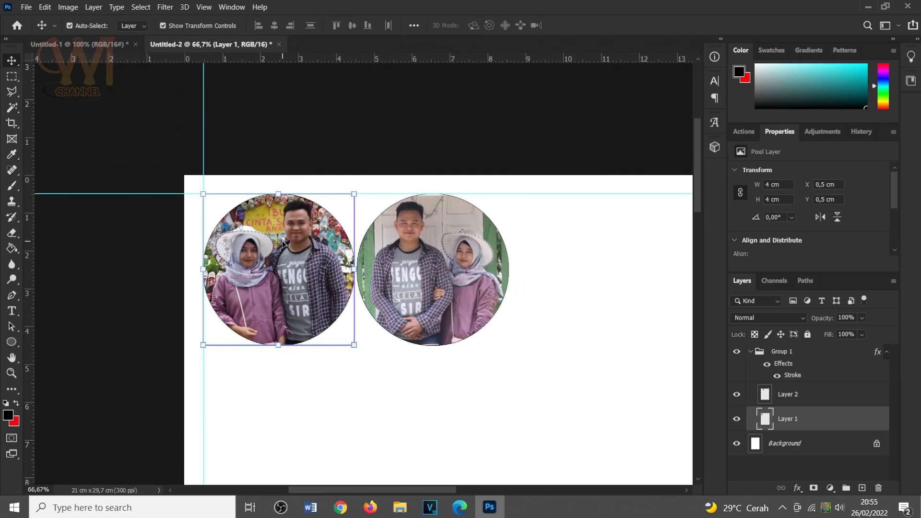
key(ctrl+plus)
key(ctrl+plus)
key(ctrl+minus)
key(ctrl+plus)
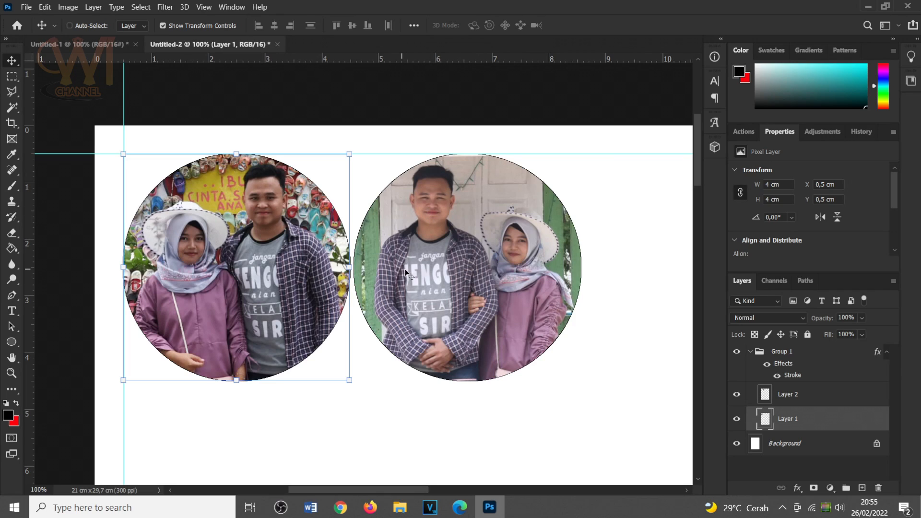
right_click(471, 263)
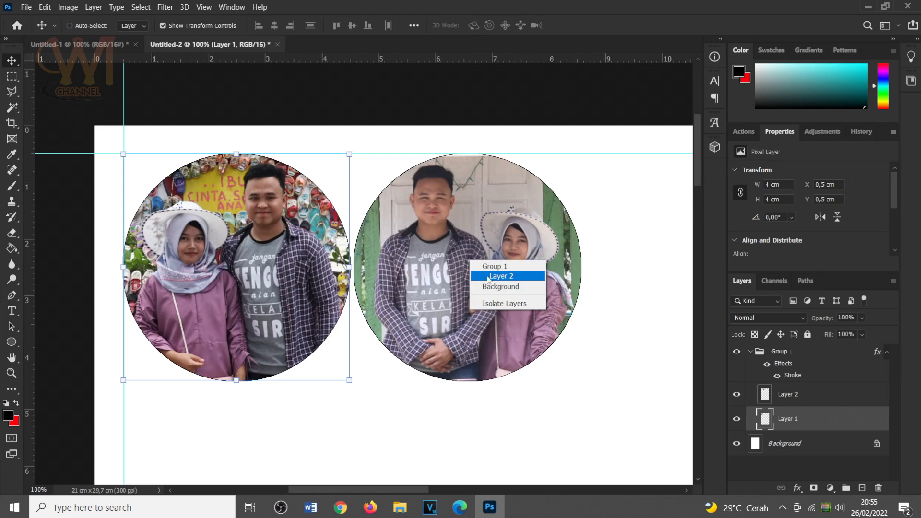
right_click(424, 255)
click(461, 269)
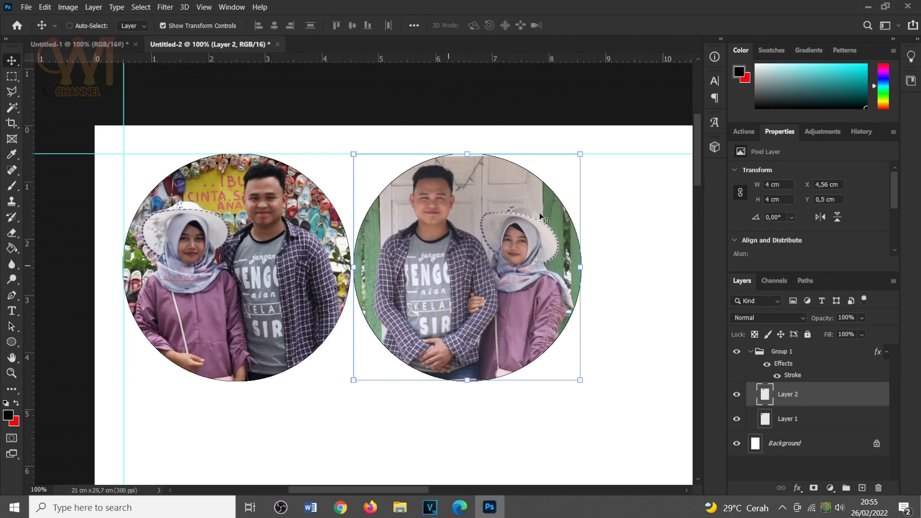
click(67, 7)
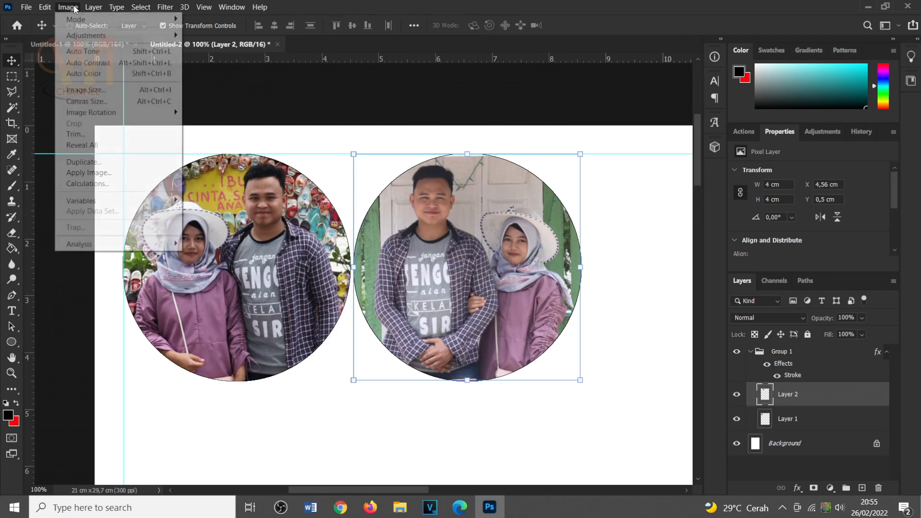
mouse_move(89, 38)
click(248, 34)
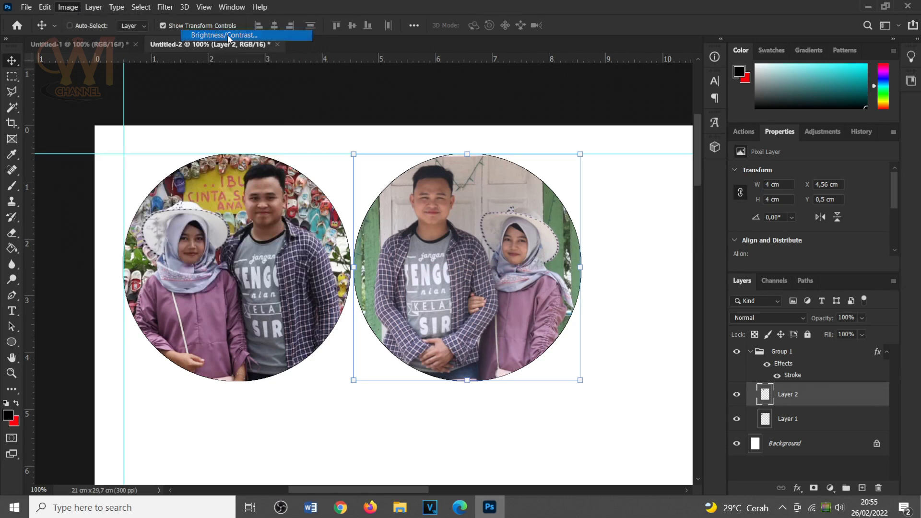
text(25)
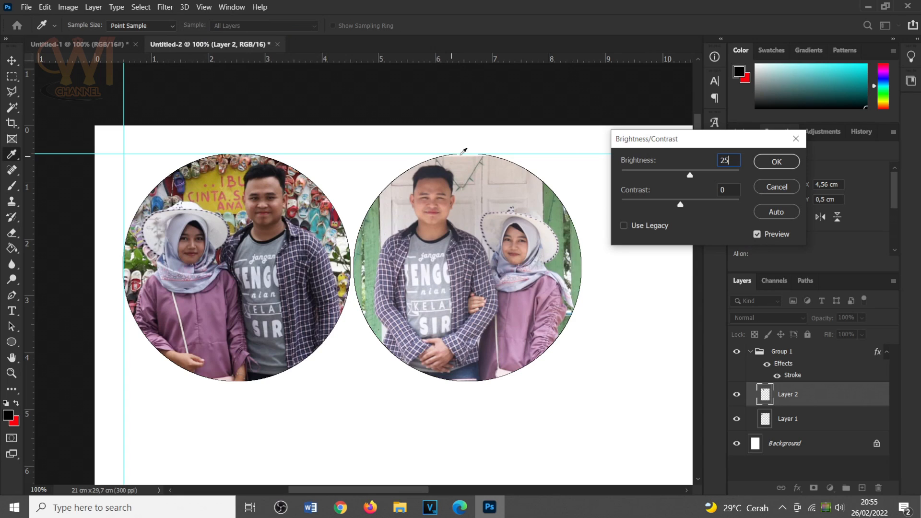
click(786, 166)
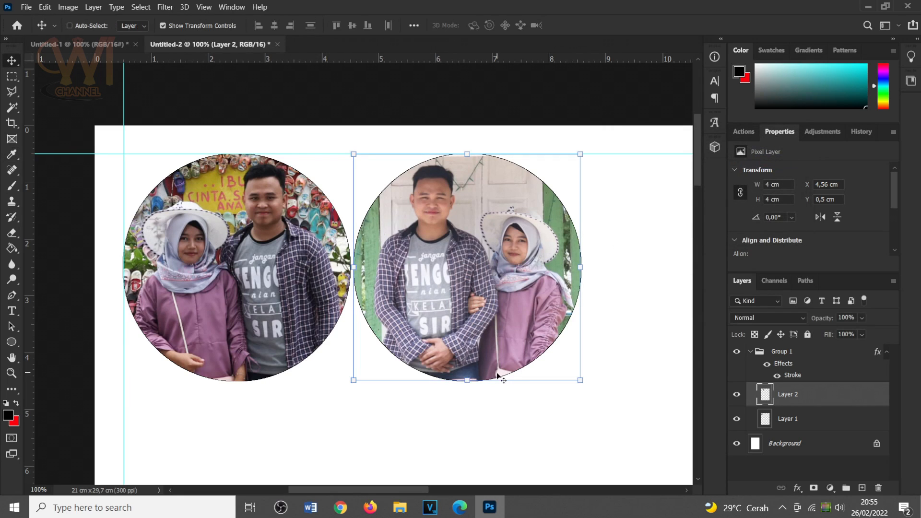
Open the print settings for the A4 photo page and select the EPSON L1110 Series (C) printer.
key(ctrl+minus)
key(ctrl+minus)
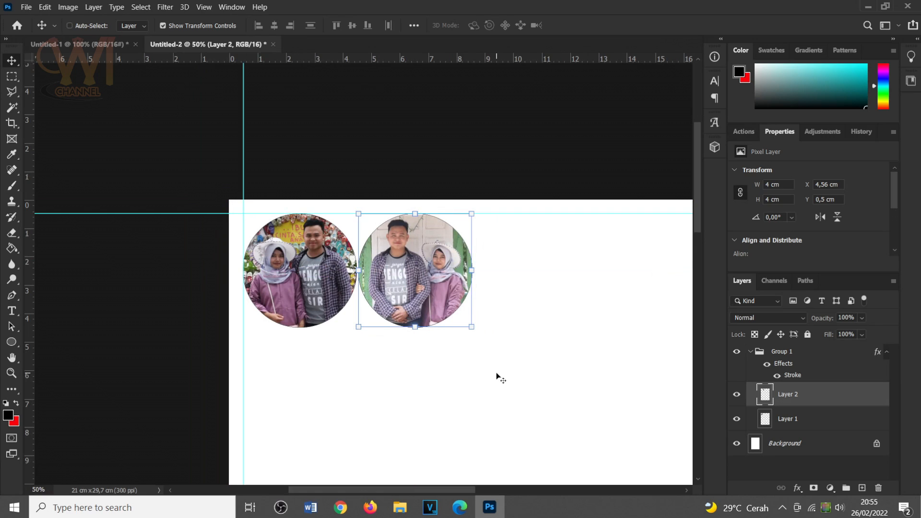
drag(545, 329, 431, 219)
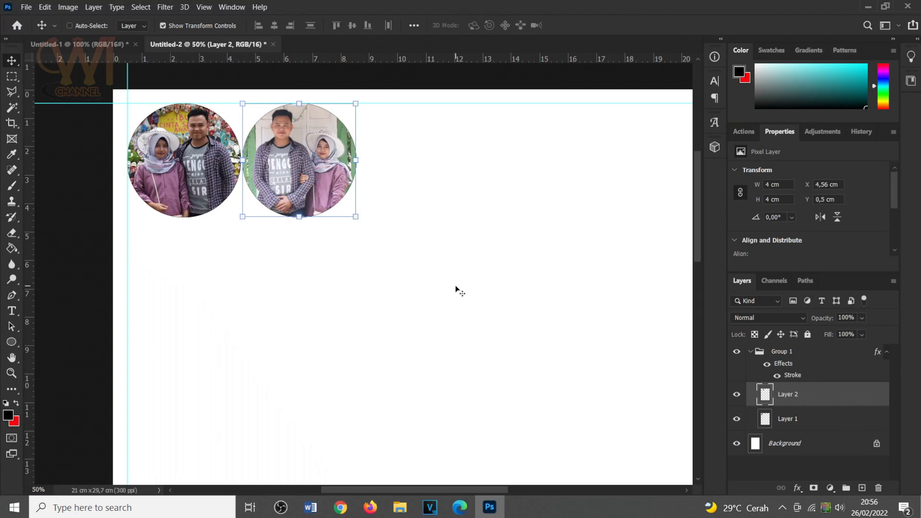
click(26, 6)
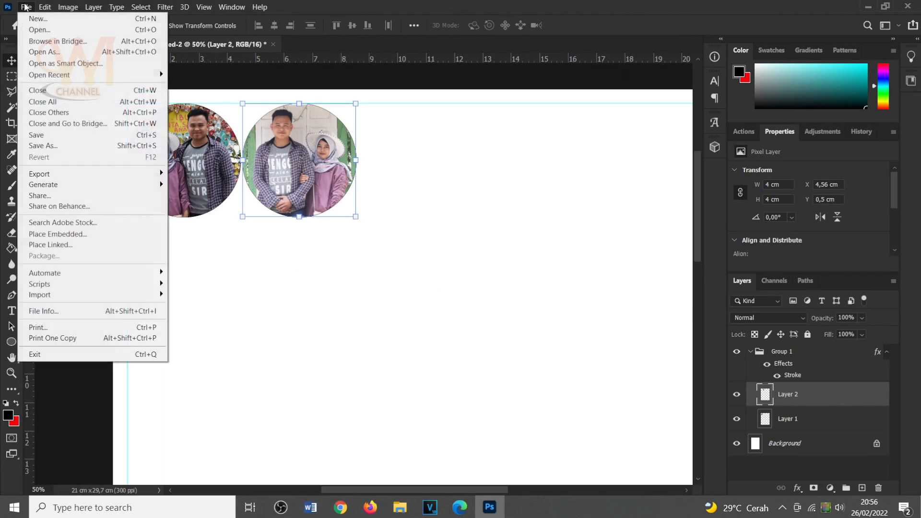
click(67, 329)
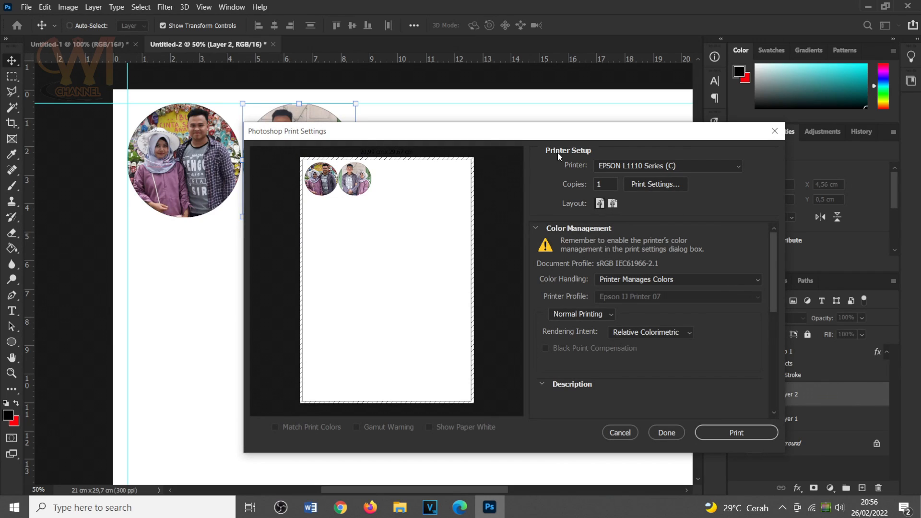
click(627, 165)
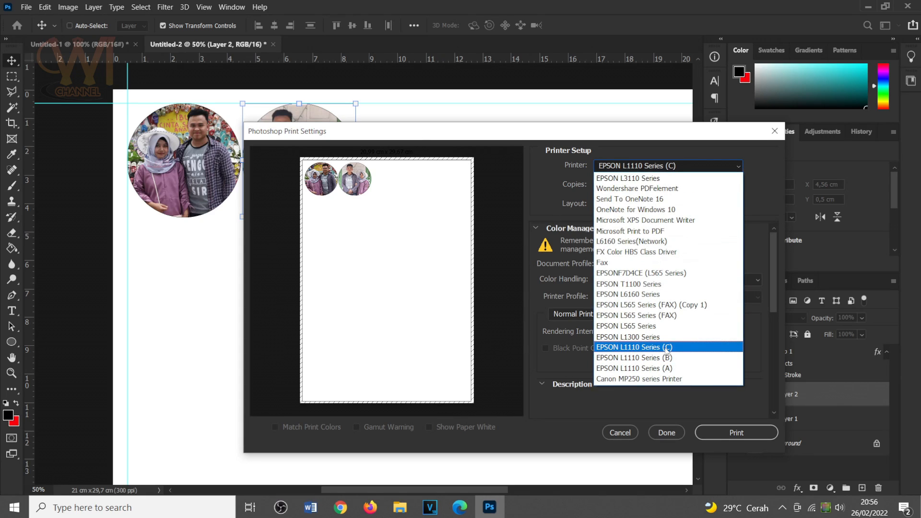
click(688, 349)
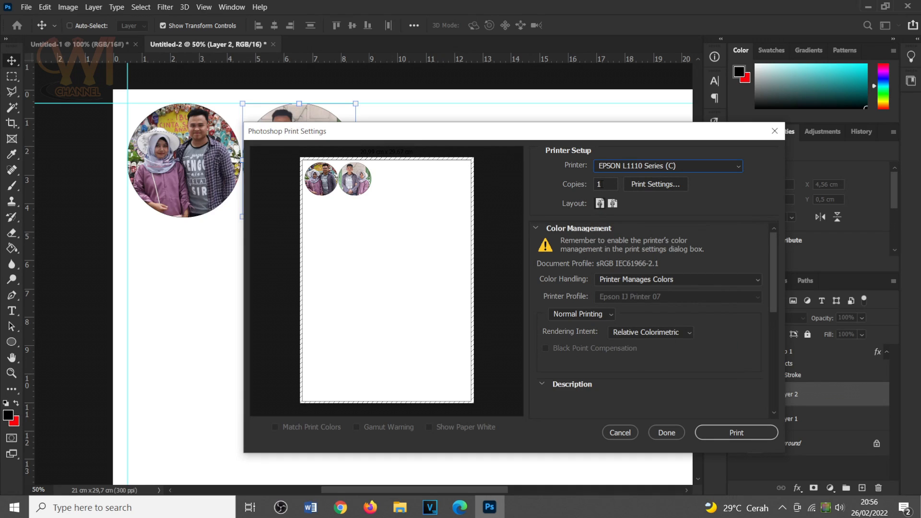
Configure the printer for A4 210 x 297 mm document size and Epson Photo Quality Ink Jet paper type.
click(654, 185)
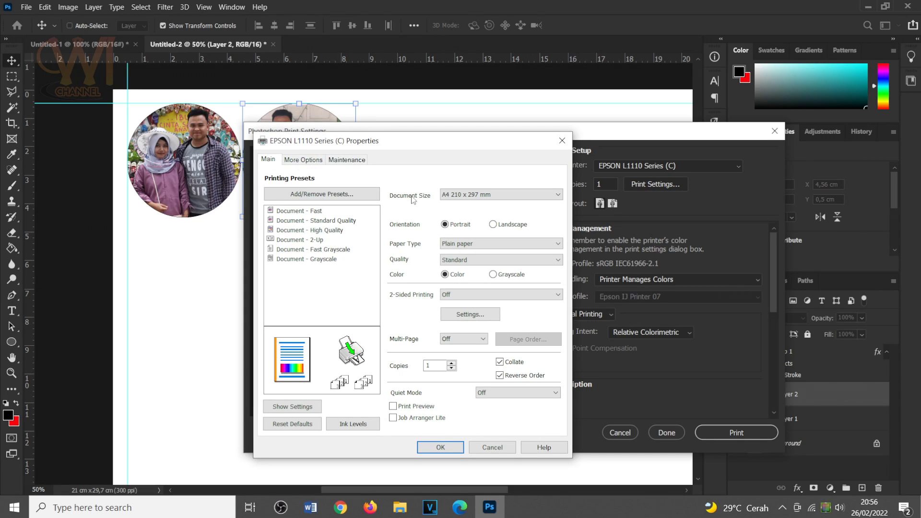
click(465, 197)
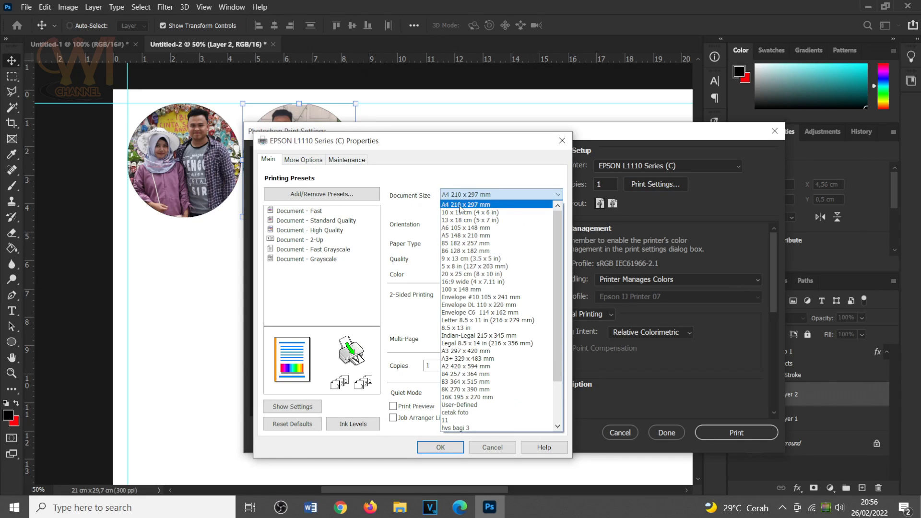
click(460, 206)
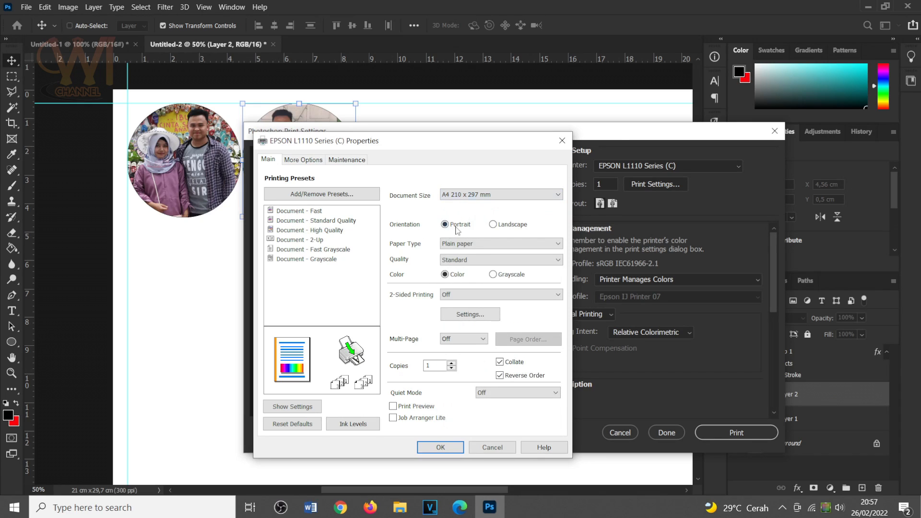
click(454, 245)
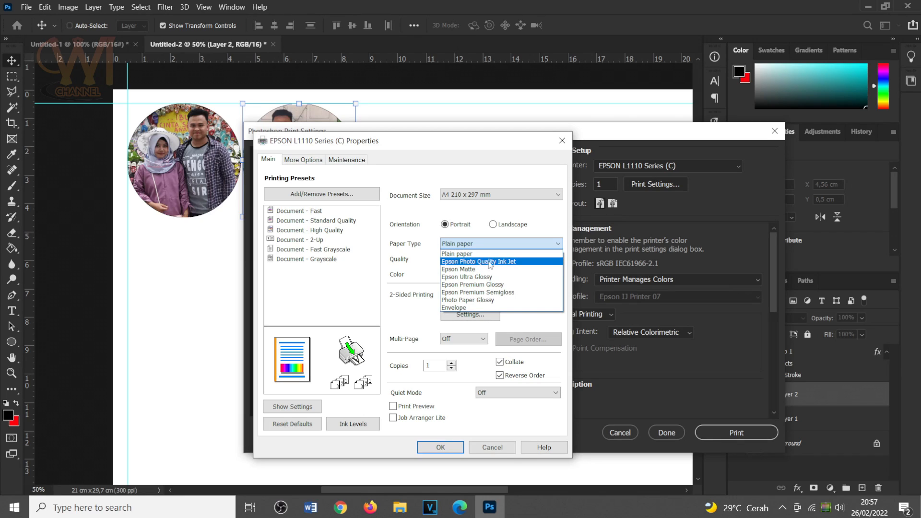
click(526, 264)
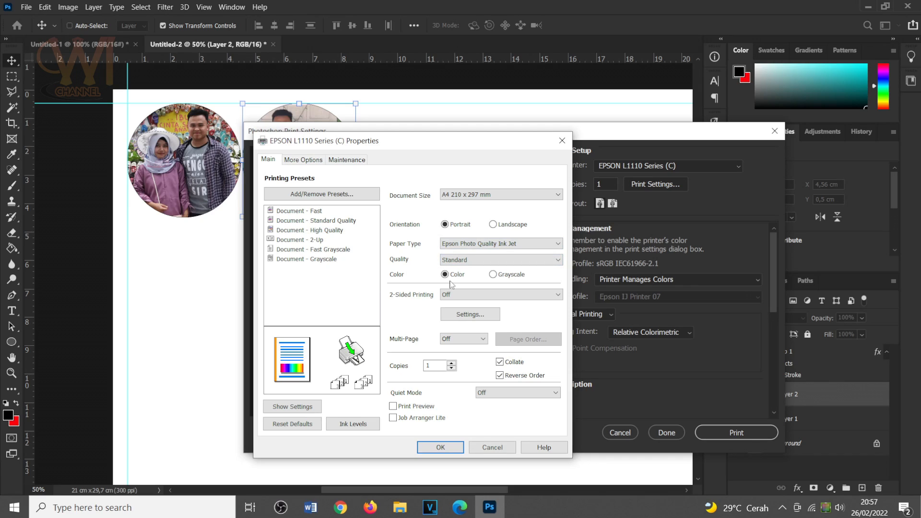
click(305, 163)
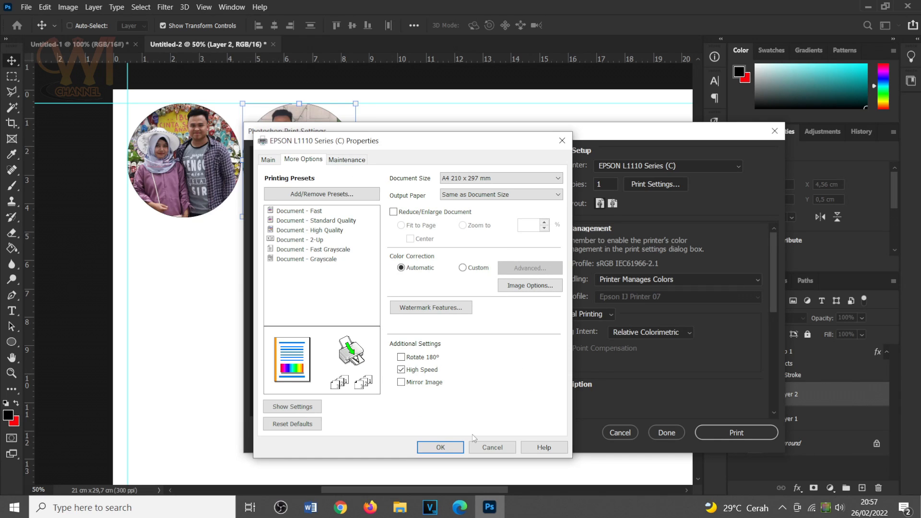
click(439, 447)
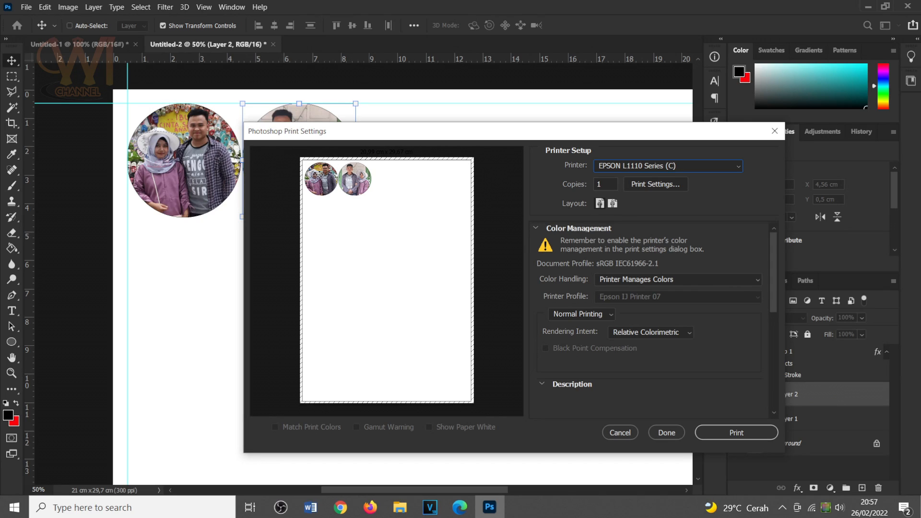
drag(773, 261, 770, 232)
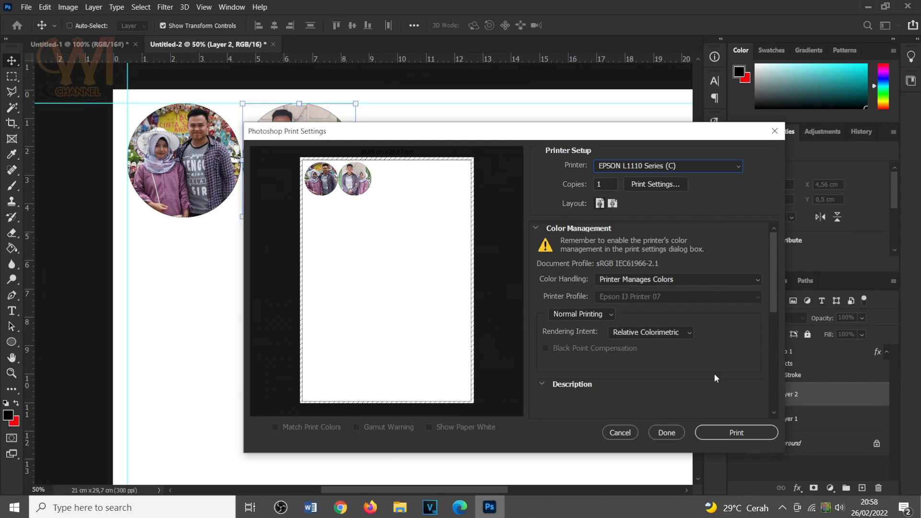